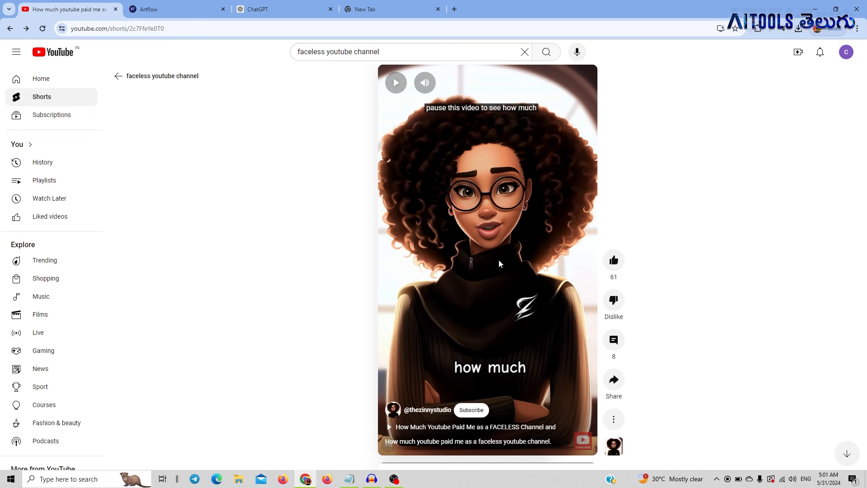
Step: Watch part of the Short about faceless YouTube channel earnings and open its creator's channel page
left_click(499, 260)
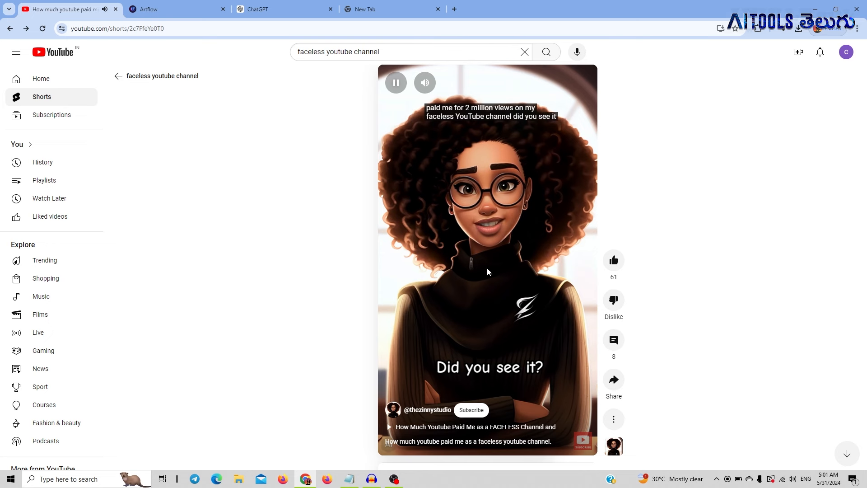
left_click(487, 268)
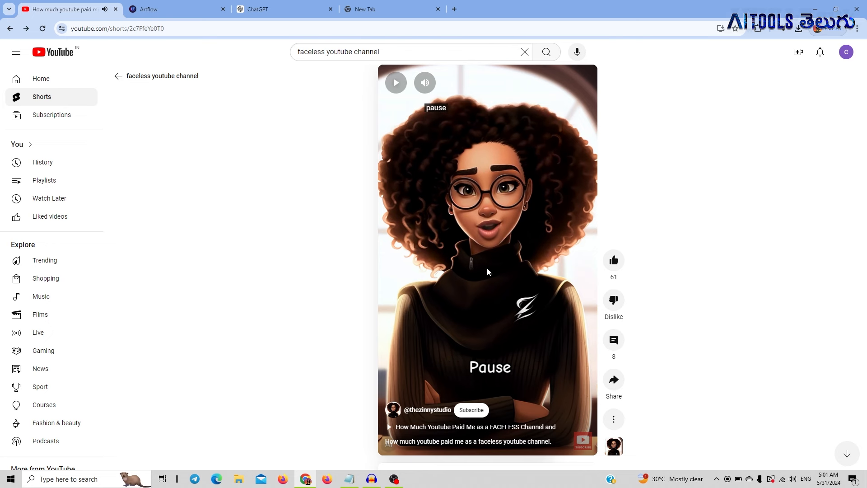
left_click(432, 410)
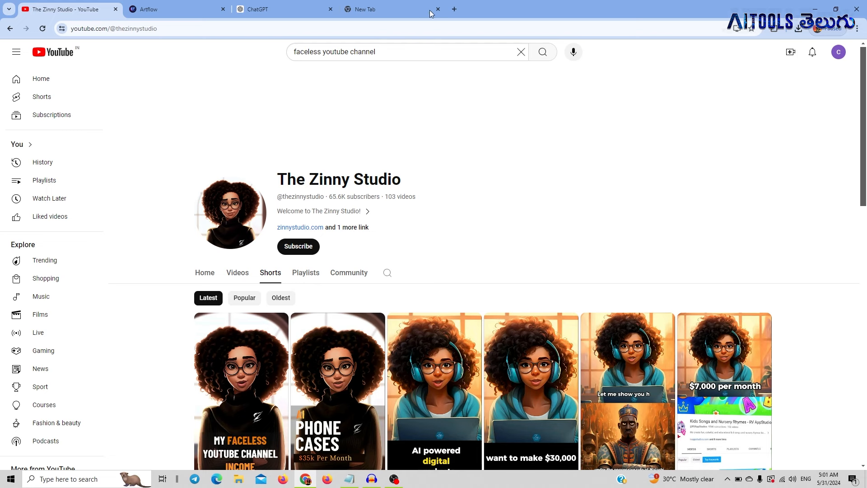
Step: Look at the AI Telugu course script conversation in ChatGPT and view the video files in the Downloads folder
left_click(298, 4)
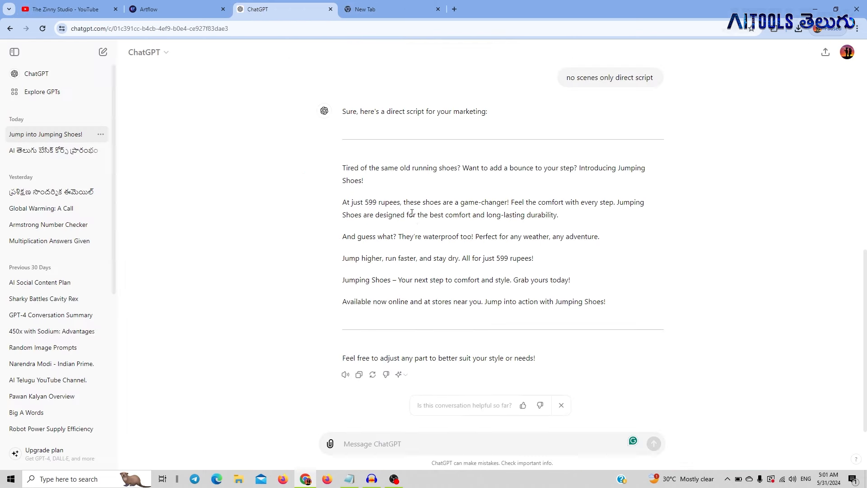
left_click(47, 150)
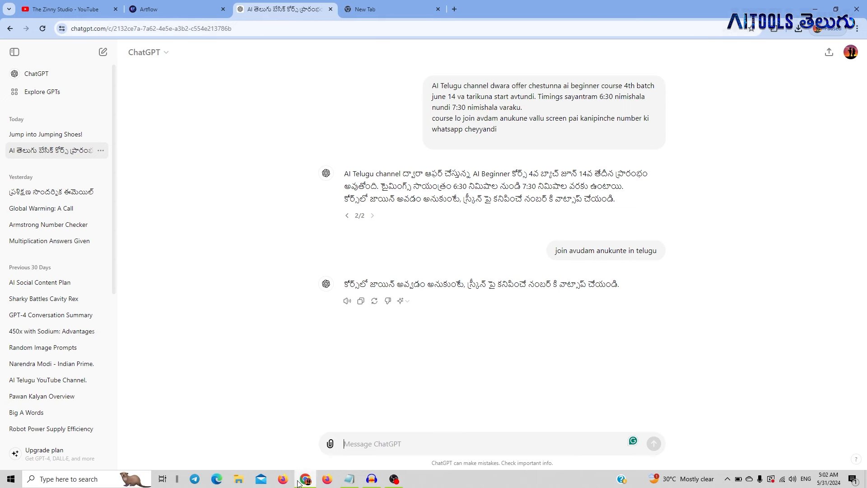
left_click(238, 479)
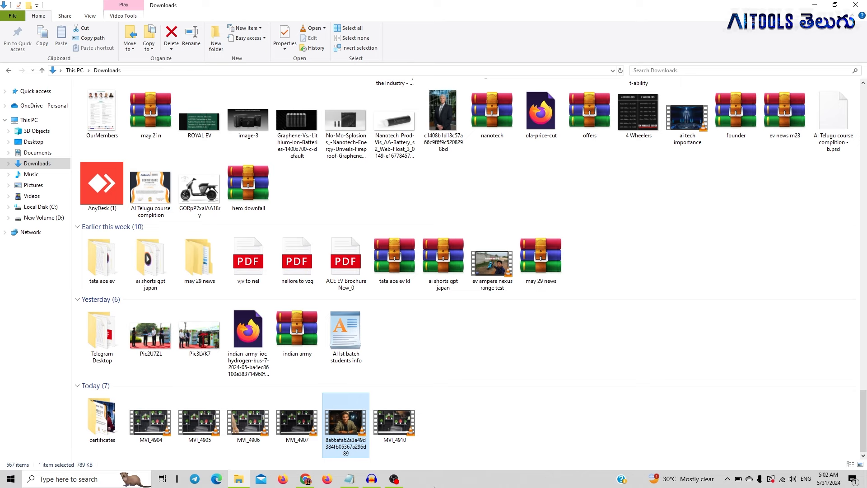
left_click(302, 473)
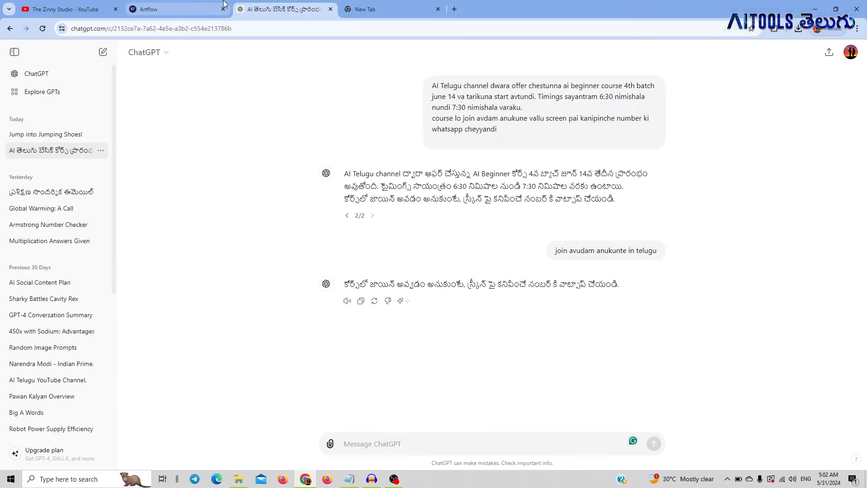
Step: Switch to Artflow, close the YouTube page and go to the Artflow home page
left_click(180, 7)
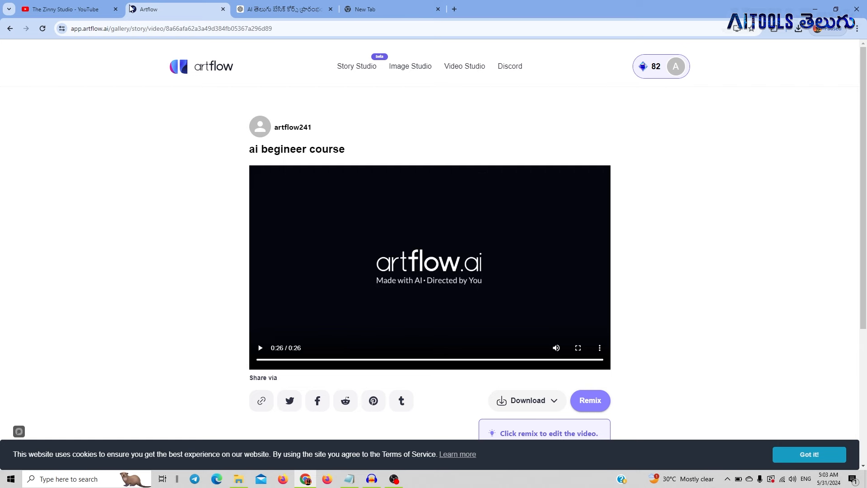
left_click(116, 9)
left_click(219, 73)
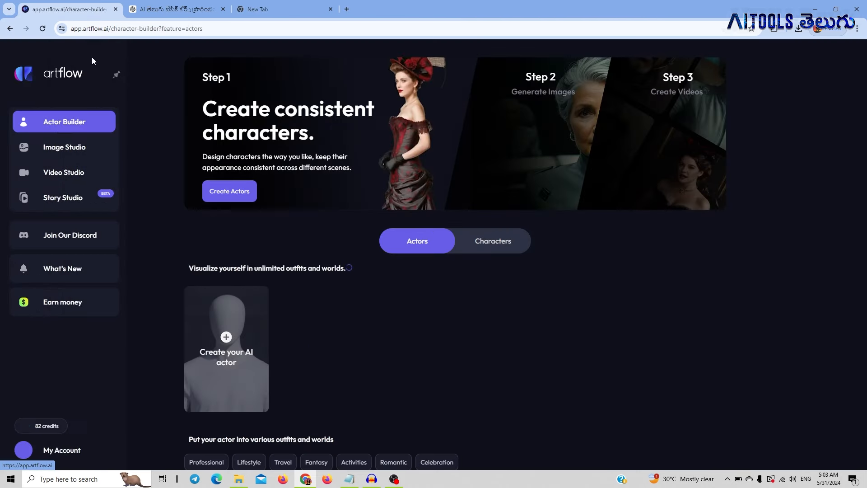
Step: Copy the artflow.ai address and open the site in a new incognito window
left_click_drag(82, 29, 109, 29)
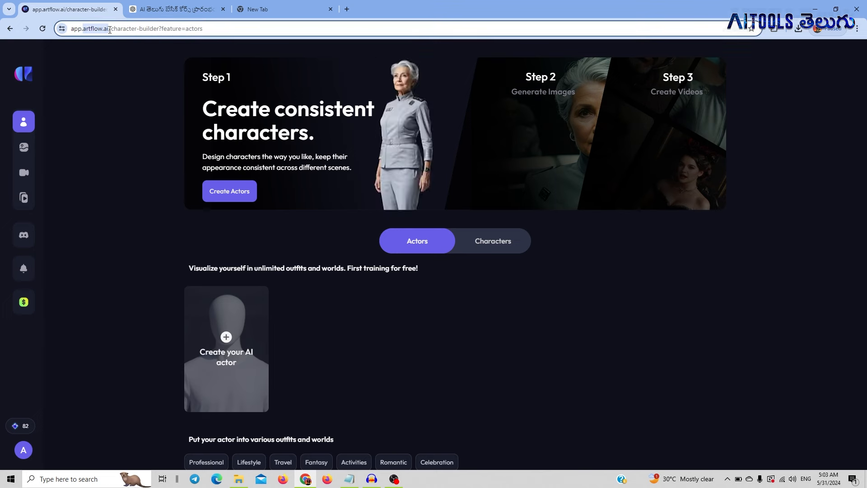
key("ctrl+c")
key("ctrl+shift+n")
key("ctrl+v")
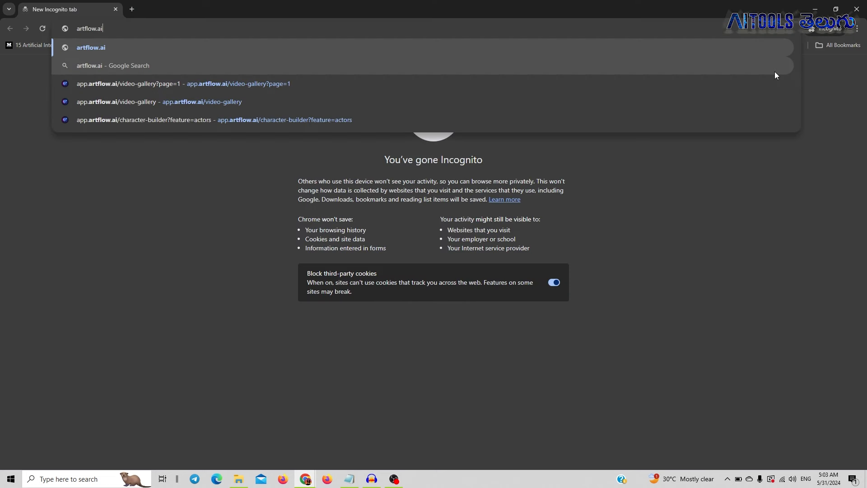
key("Return")
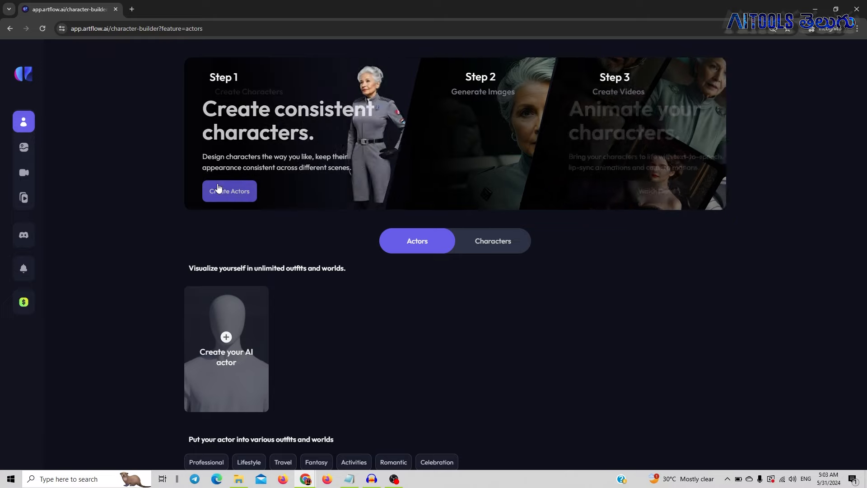
Step: Look over the signed-out Actor Builder page and open the account sign-up
scroll(233, 160, "down", 5)
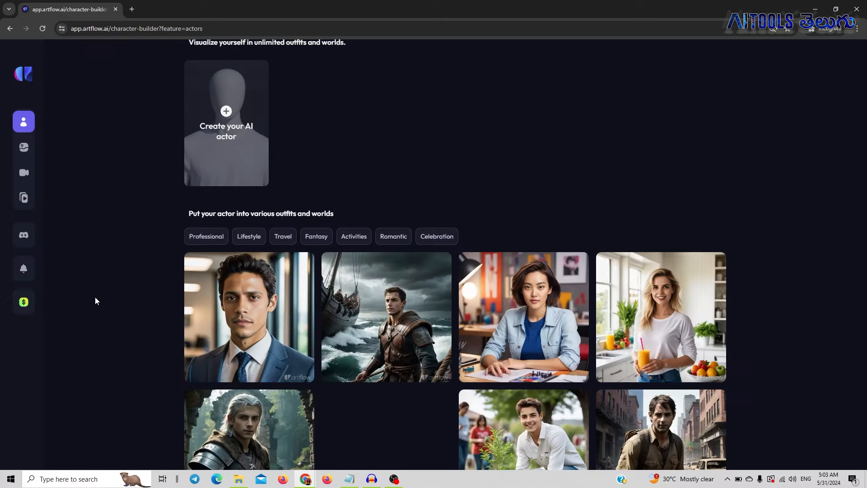
scroll(54, 145, "up", 5)
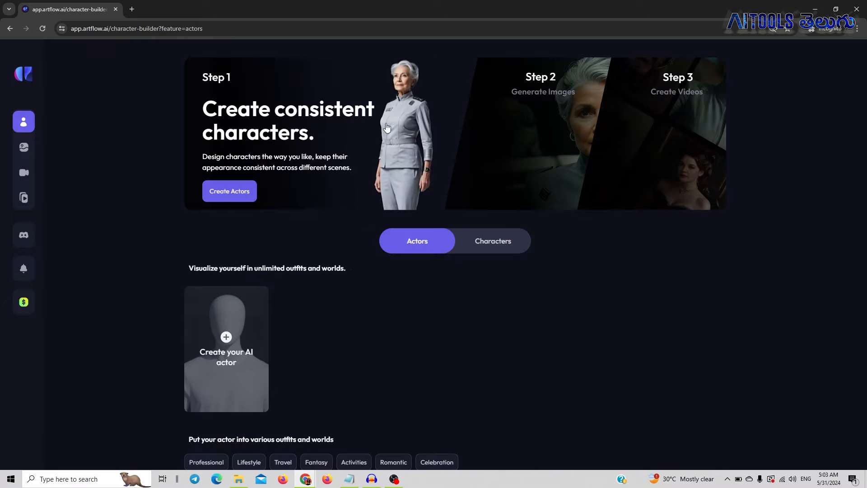
scroll(562, 130, "down", 15)
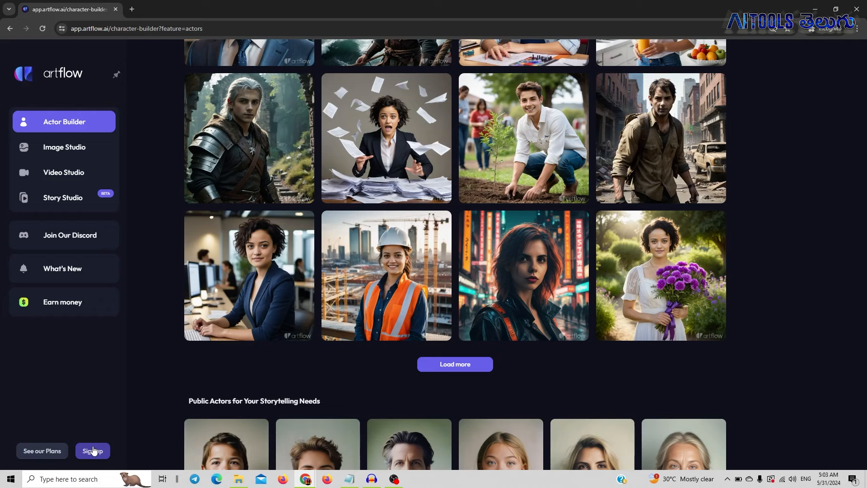
left_click(94, 451)
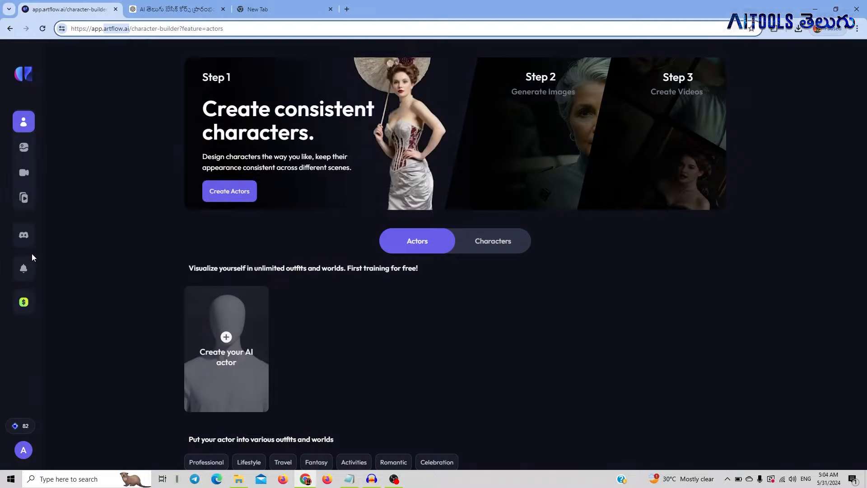
Step: Return to the signed-in Artflow account, open Video Studio and start a new video from scratch
scroll(112, 136, "down", 2)
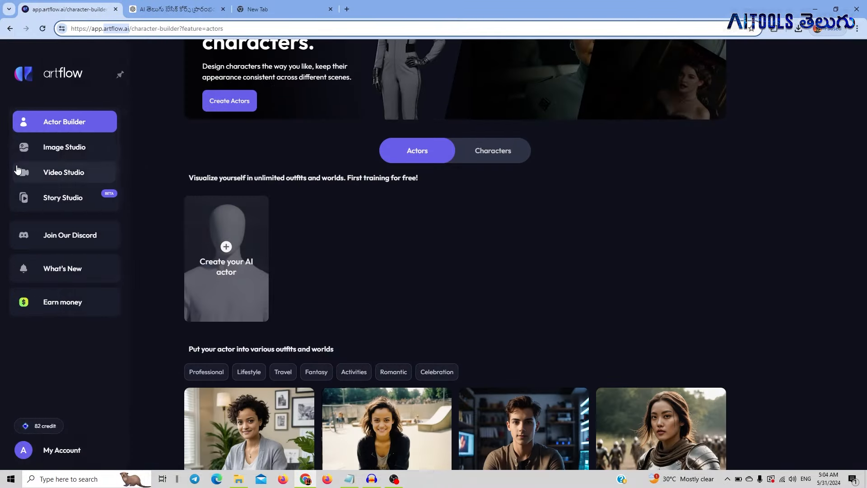
scroll(67, 262, "down", 3)
scroll(108, 267, "up", 5)
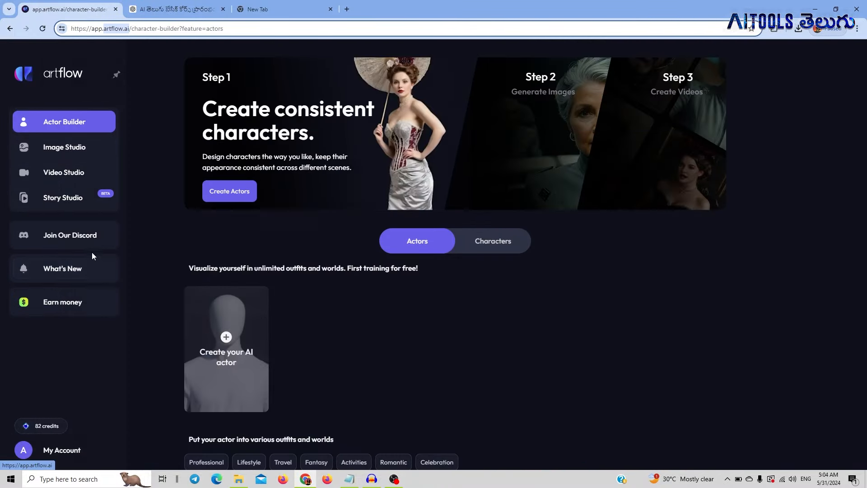
scroll(83, 406, "down", 5)
scroll(82, 410, "down", 3)
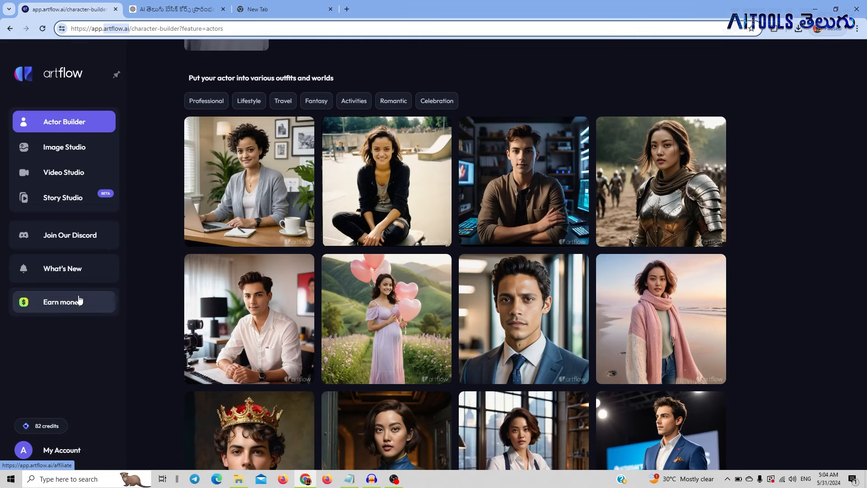
scroll(79, 299, "up", 5)
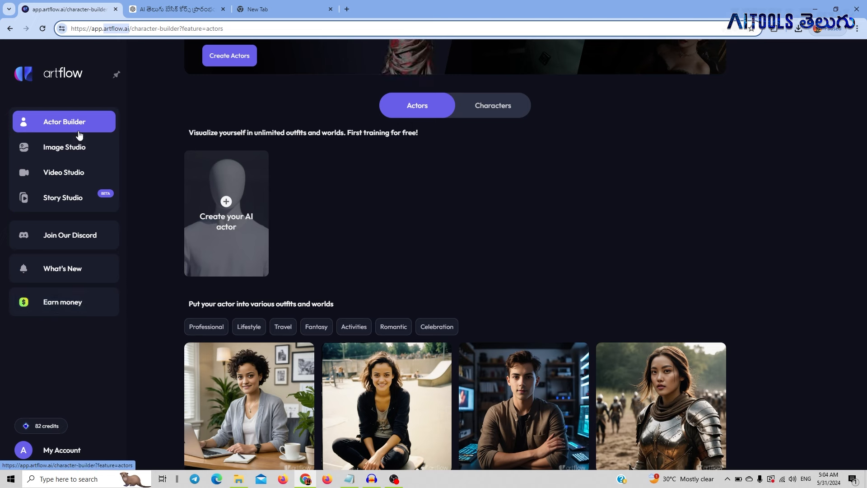
left_click(78, 173)
scroll(312, 200, "down", 3)
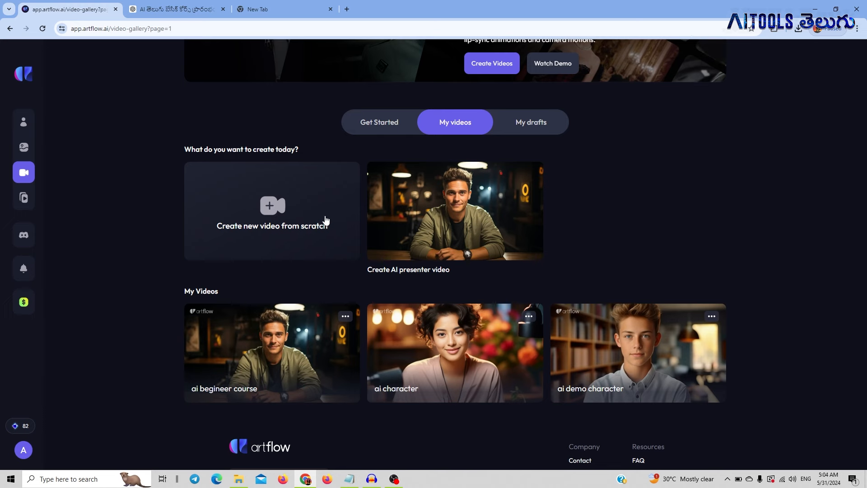
left_click(278, 218)
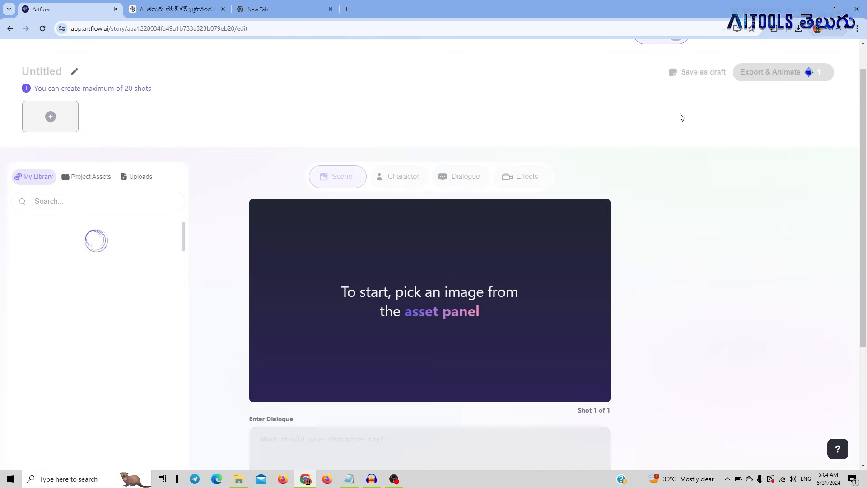
Step: Use the Speakers starter pack image of the man in the olive jacket as the shot's scene
scroll(810, 96, "up", 1)
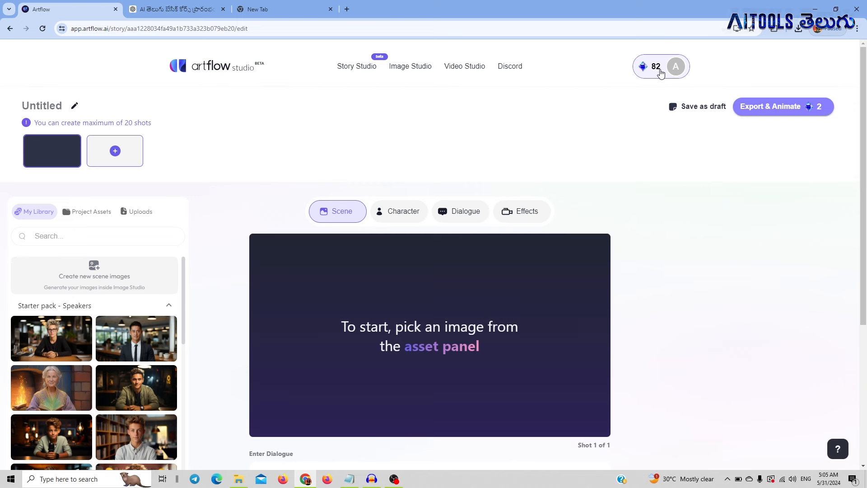
scroll(213, 145, "down", 3)
scroll(63, 162, "down", 2)
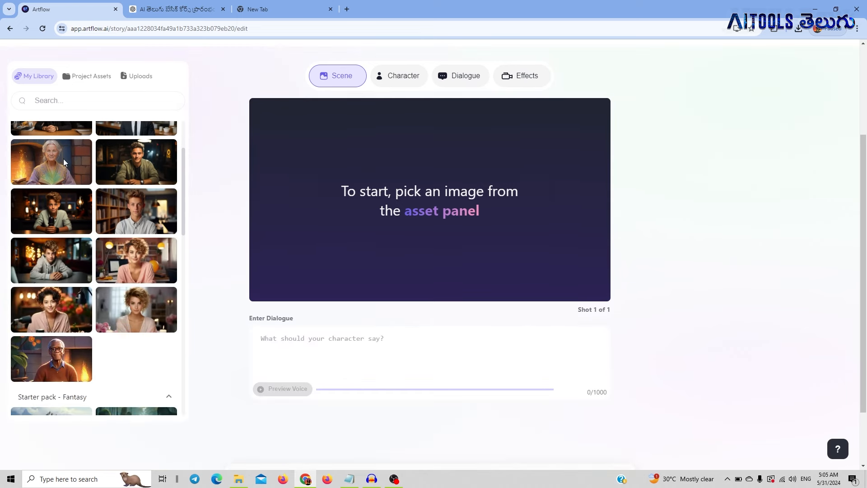
scroll(63, 159, "up", 2)
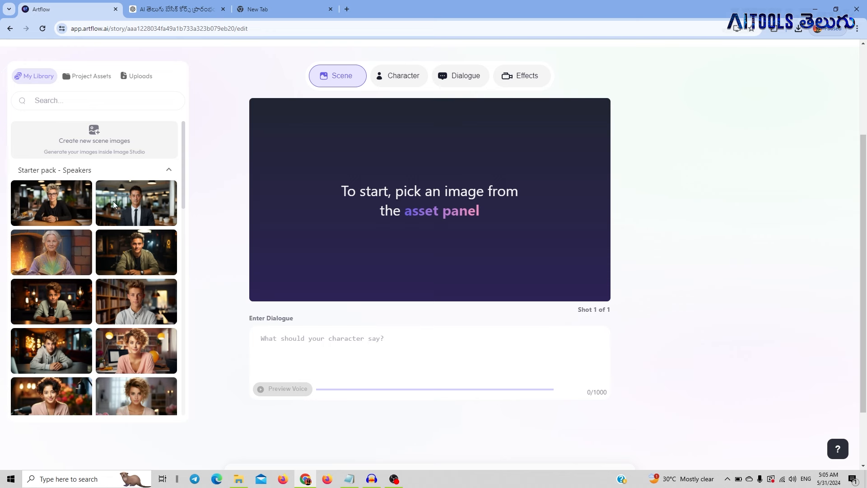
scroll(140, 213, "down", 1)
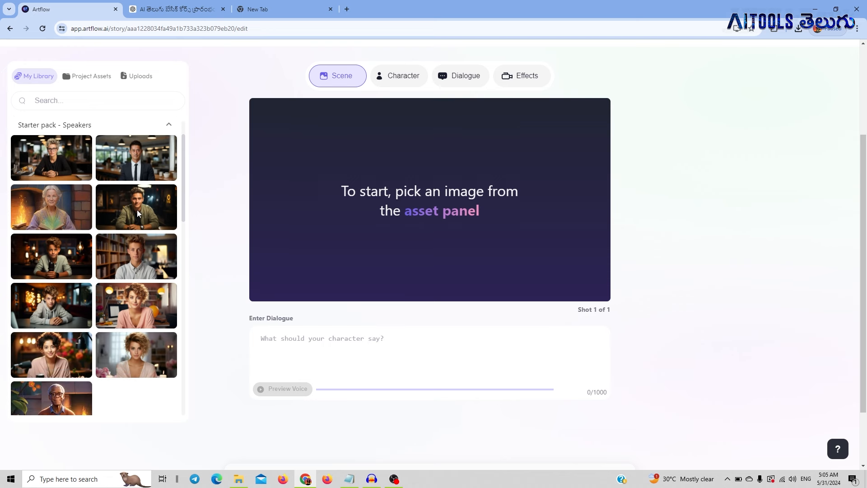
left_click(146, 202)
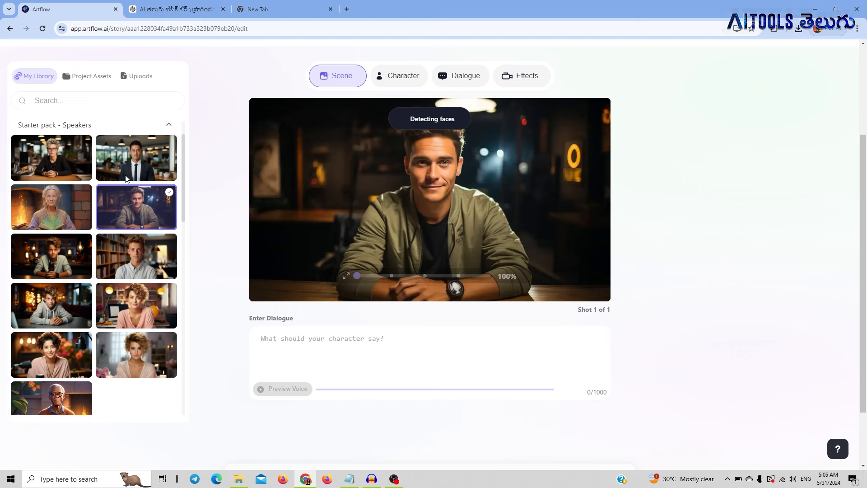
Step: Try the curly-haired woman in pink and the boy with a microphone from the Speakers pack as the scene image
scroll(126, 177, "down", 3)
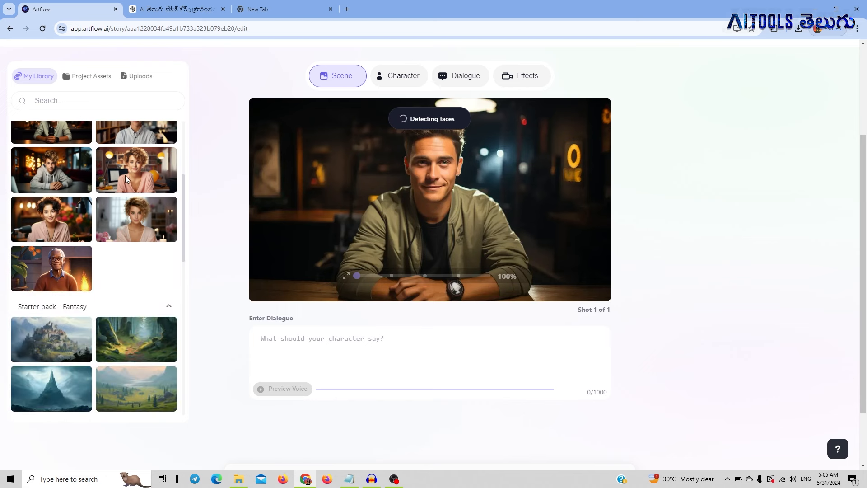
left_click(80, 226)
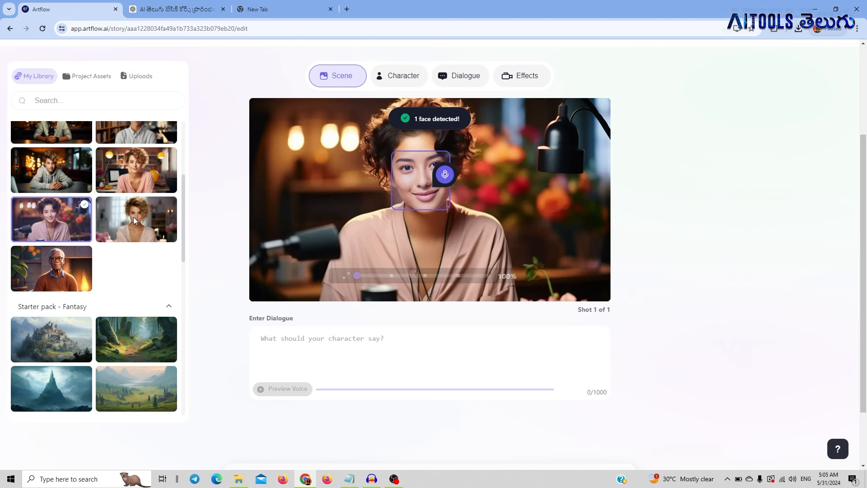
scroll(133, 218, "up", 2)
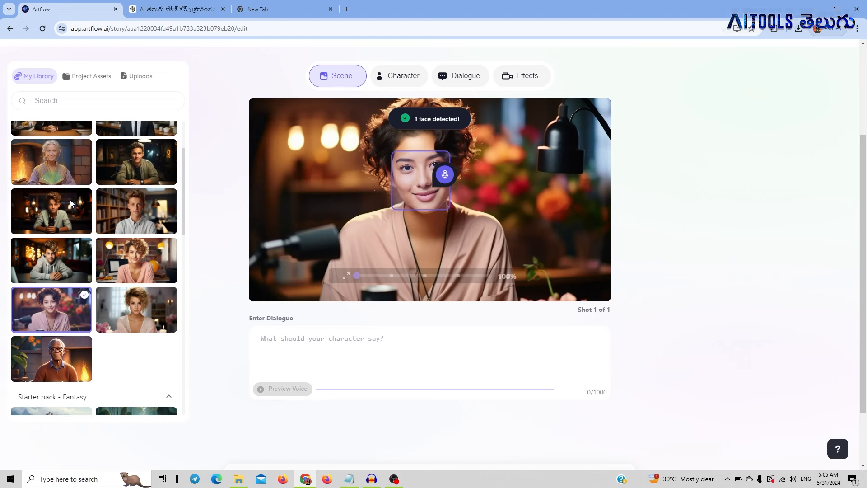
left_click(70, 207)
scroll(90, 203, "up", 2)
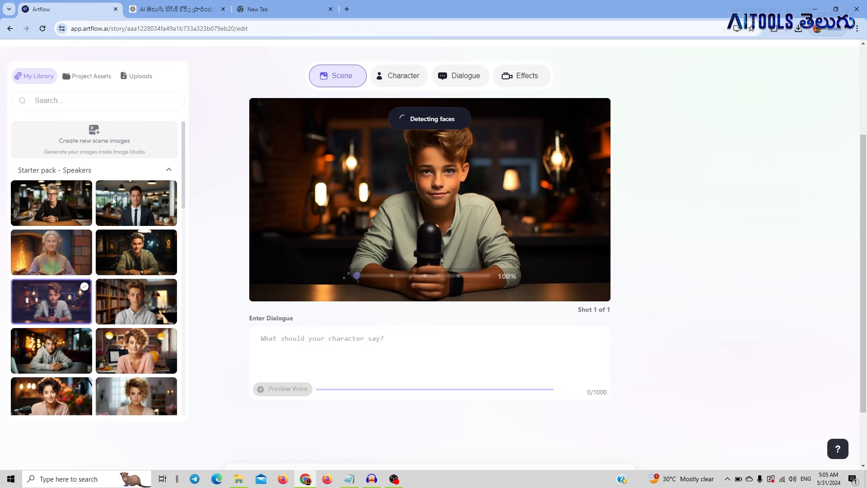
Step: Set the scene image to the short-haired woman in glasses and look through the library's other starter images
left_click(109, 220)
scroll(165, 224, "down", 10)
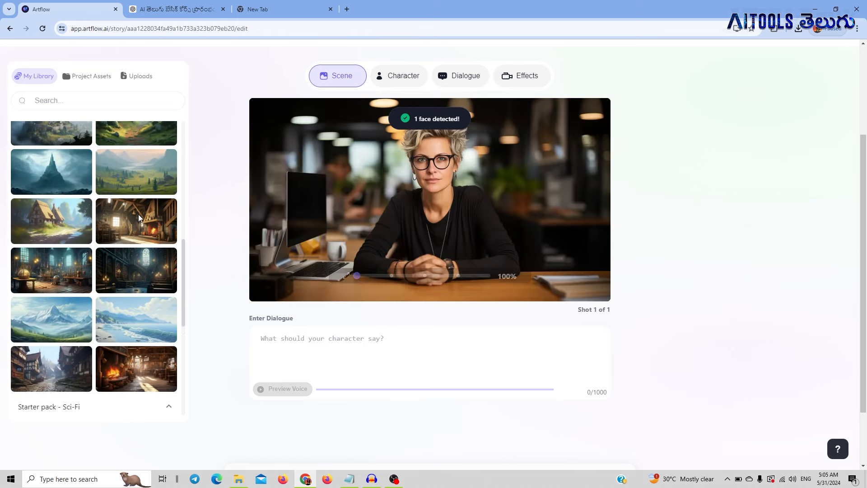
scroll(138, 214, "up", 10)
scroll(129, 231, "up", 3)
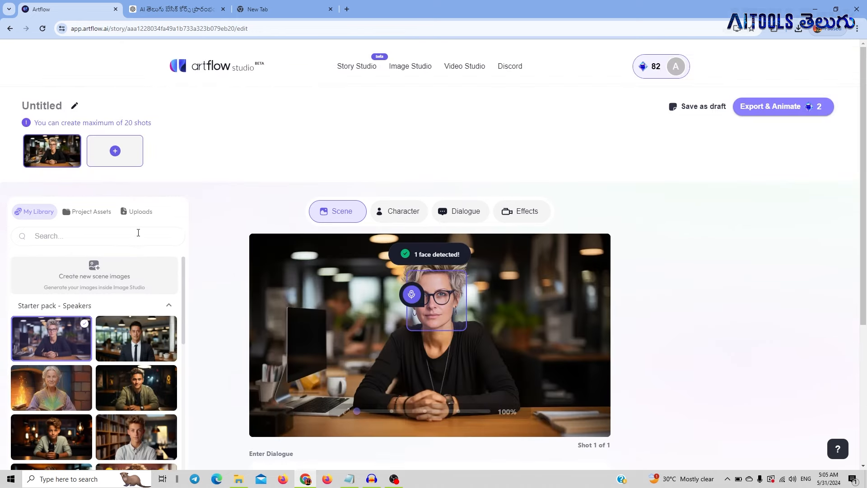
scroll(168, 229, "down", 5)
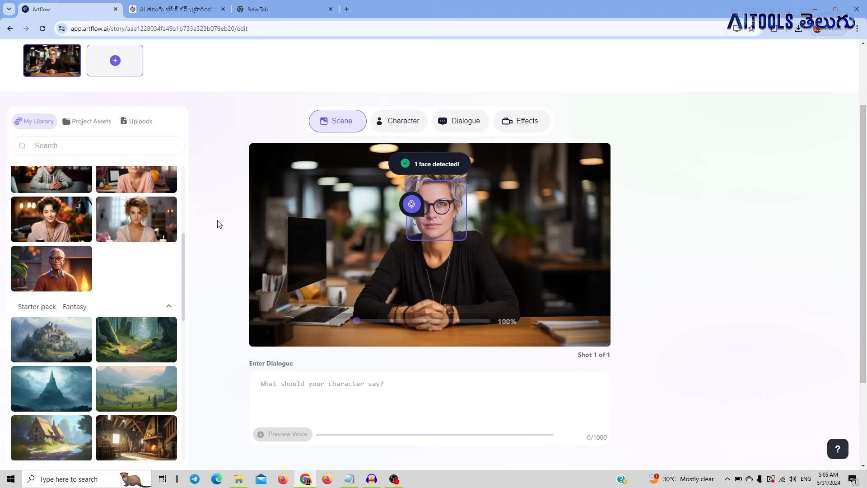
scroll(143, 313, "up", 3)
left_click(144, 313)
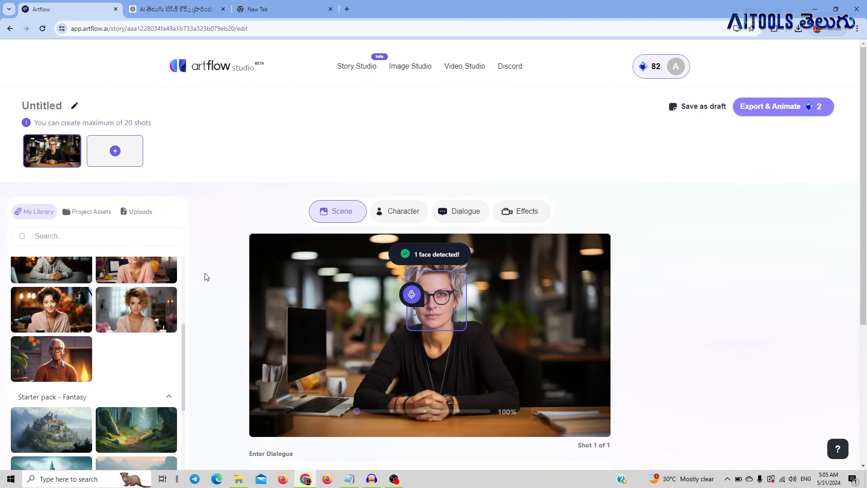
Step: Use the blonde woman with pink flowers and candles from the Speakers pack as the scene image, and switch her face animation off and on
scroll(207, 279, "down", 1)
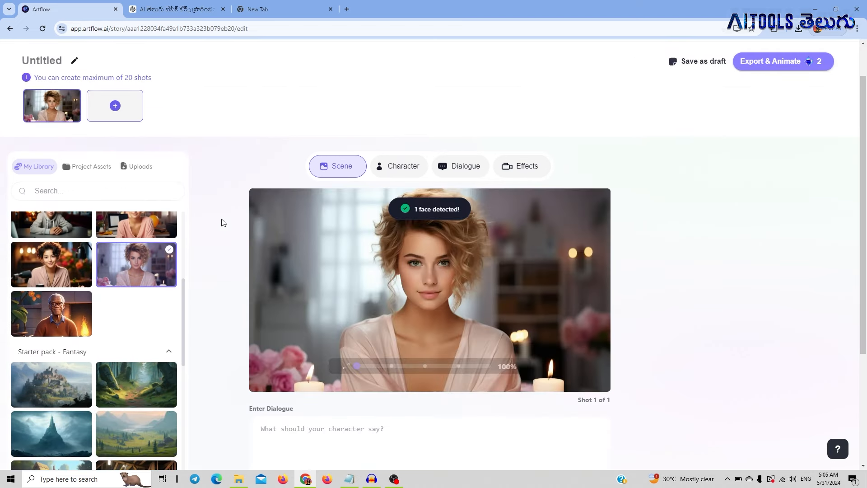
scroll(221, 222, "down", 2)
scroll(632, 158, "up", 2)
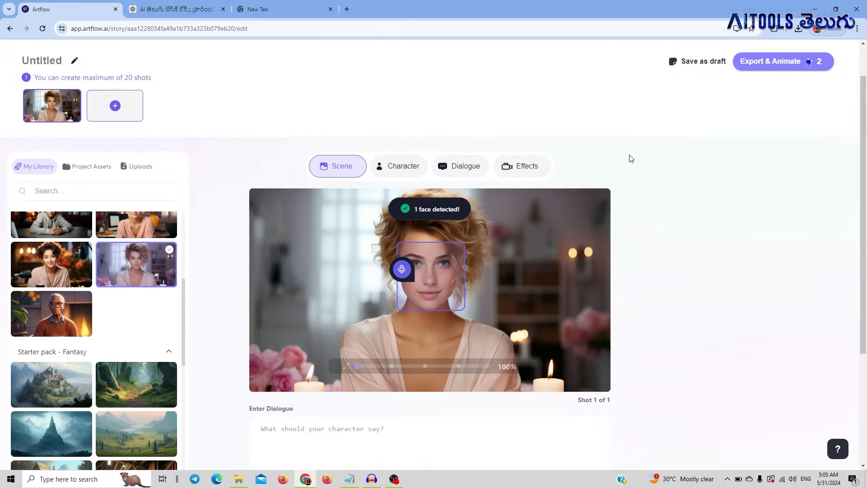
scroll(508, 178, "down", 4)
scroll(485, 207, "up", 3)
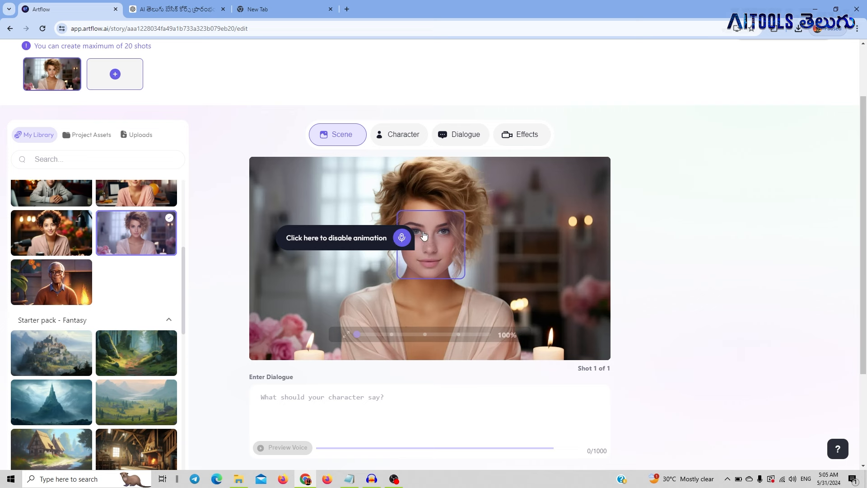
left_click(408, 241)
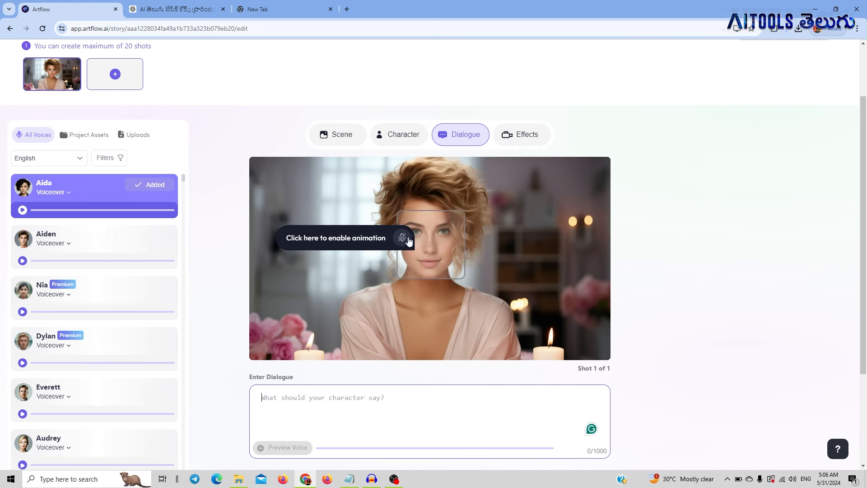
left_click(402, 243)
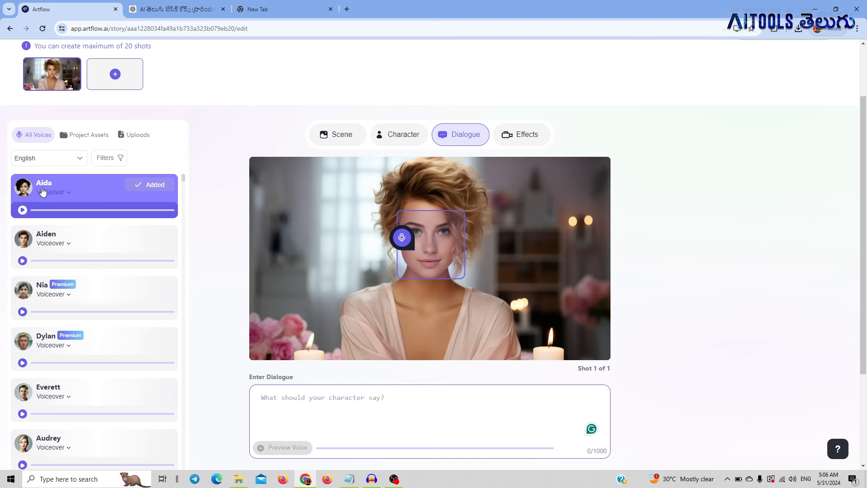
Step: Listen to the sample of the Aida voice and look over the shot's dialogue area
left_click(23, 210)
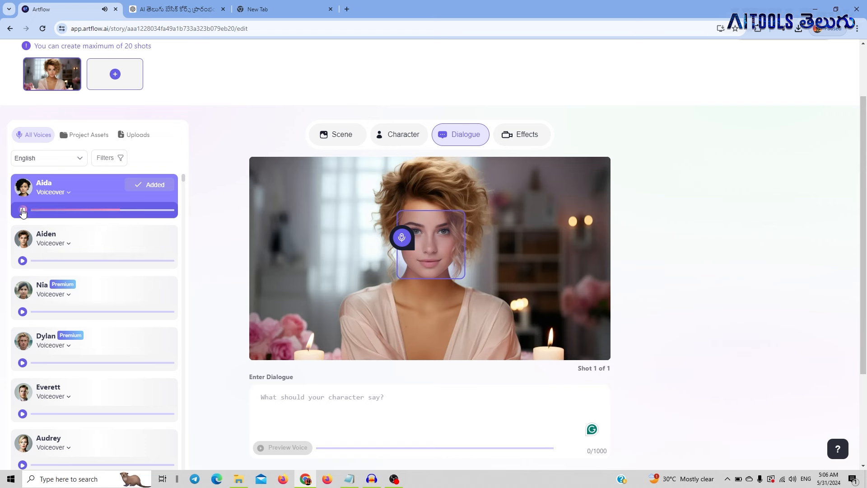
left_click(22, 210)
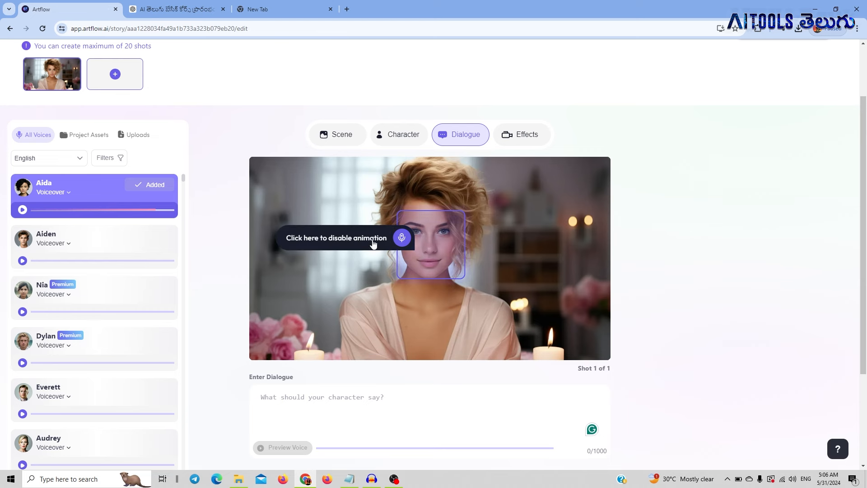
scroll(271, 235, "down", 1)
scroll(145, 224, "up", 3)
scroll(465, 226, "down", 3)
scroll(451, 217, "down", 2)
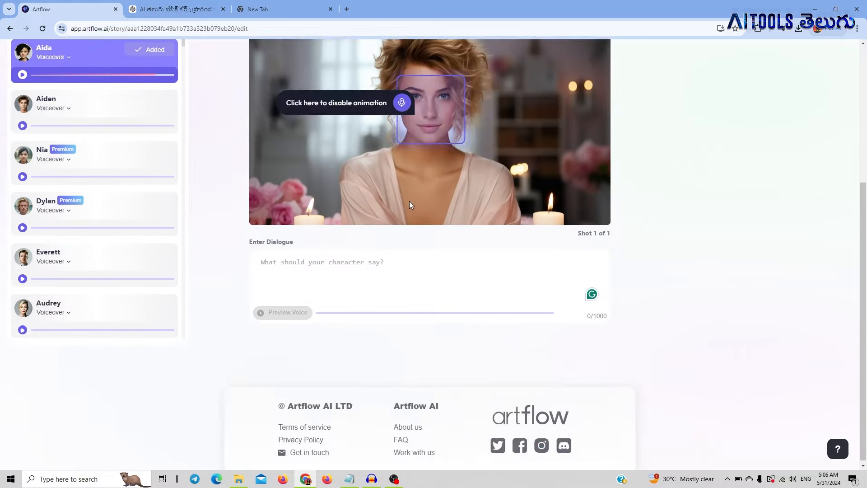
scroll(409, 201, "up", 4)
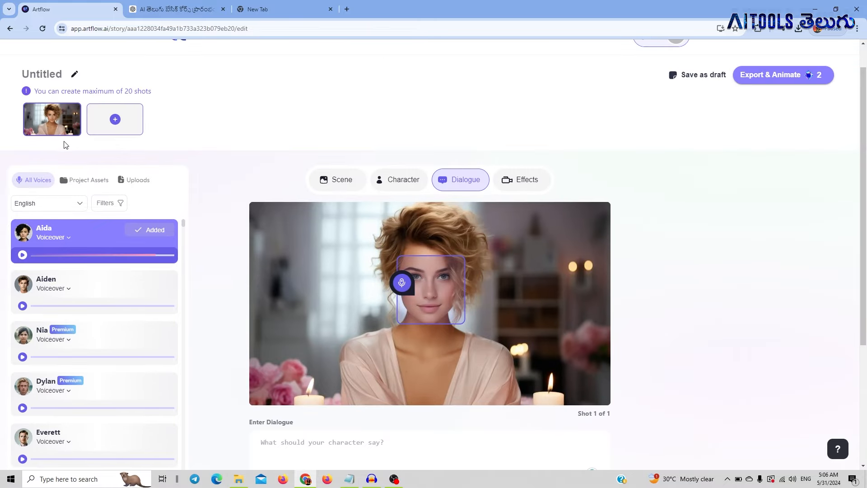
scroll(64, 141, "up", 1)
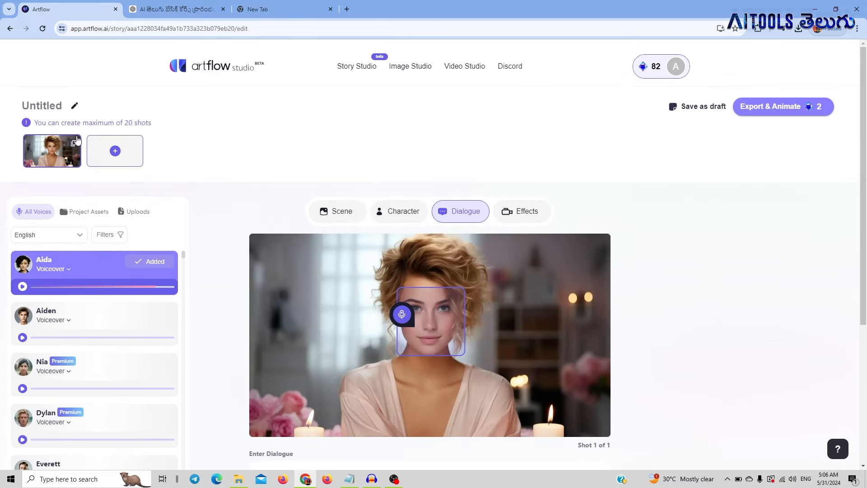
Step: Change the scene image to the man in the dark suit and tie from the Speakers pack
left_click(353, 217)
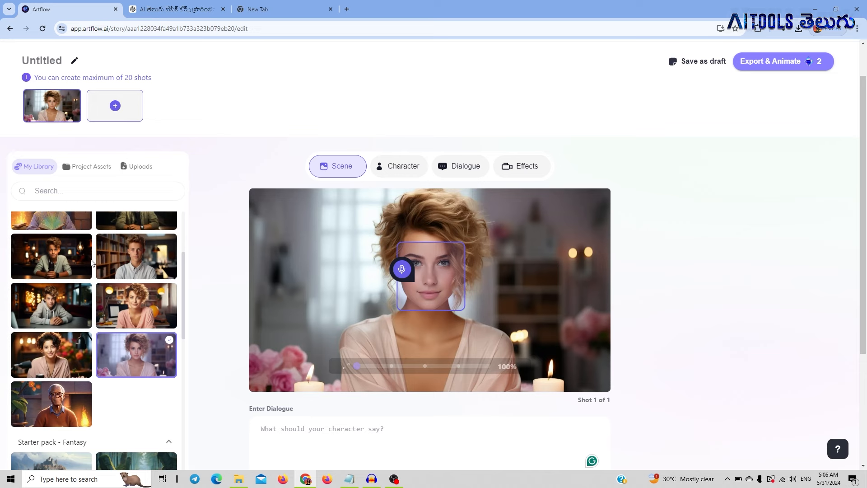
scroll(136, 253, "up", 2)
left_click(168, 251)
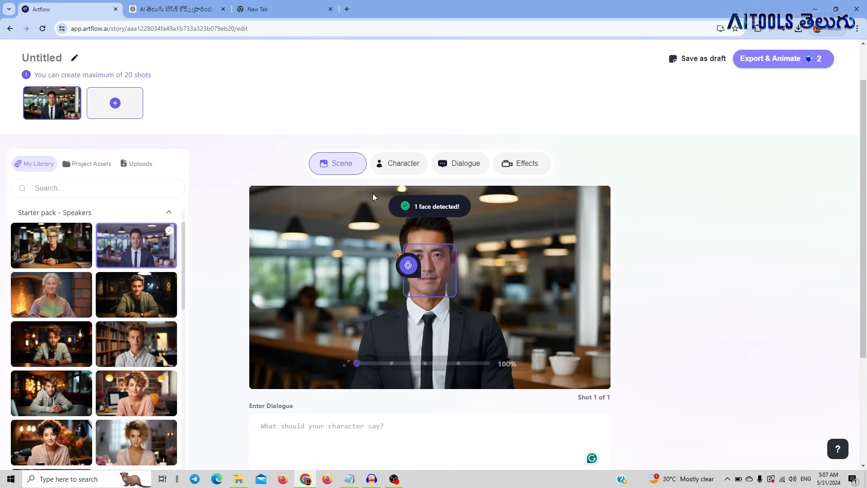
scroll(373, 194, "down", 1)
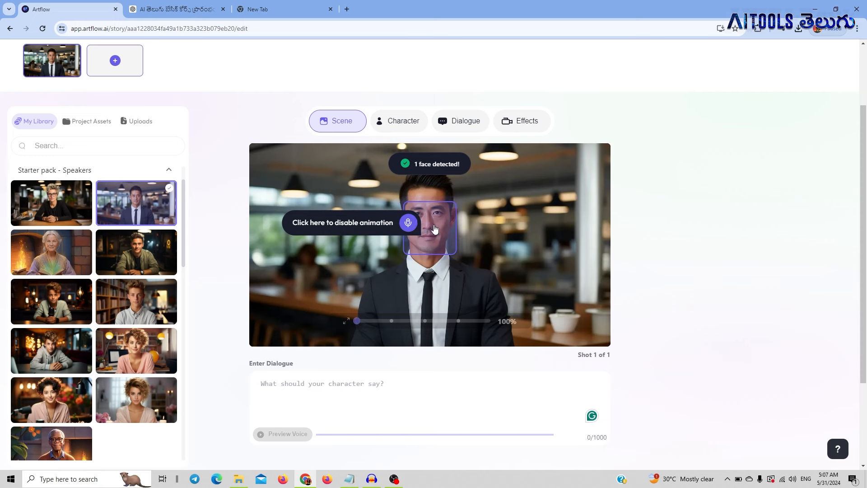
Step: Assign the Aiden voice to the suited man's dialogue and listen to its sample
left_click(408, 222)
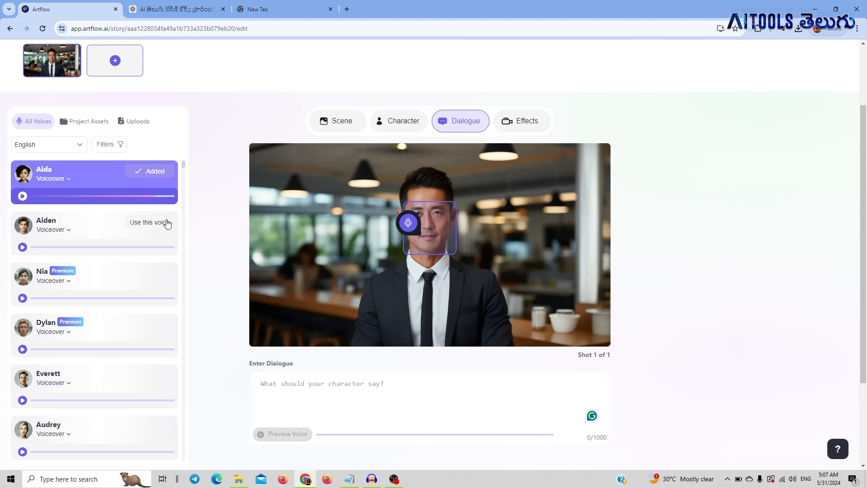
left_click(149, 226)
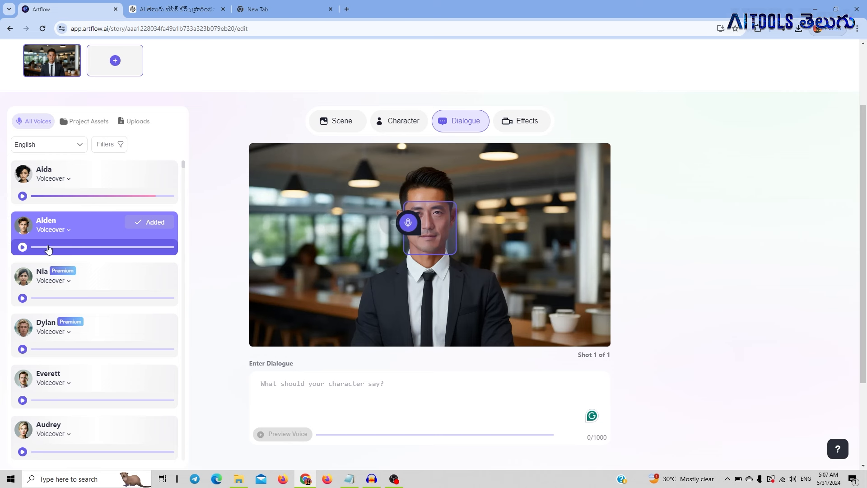
left_click(23, 247)
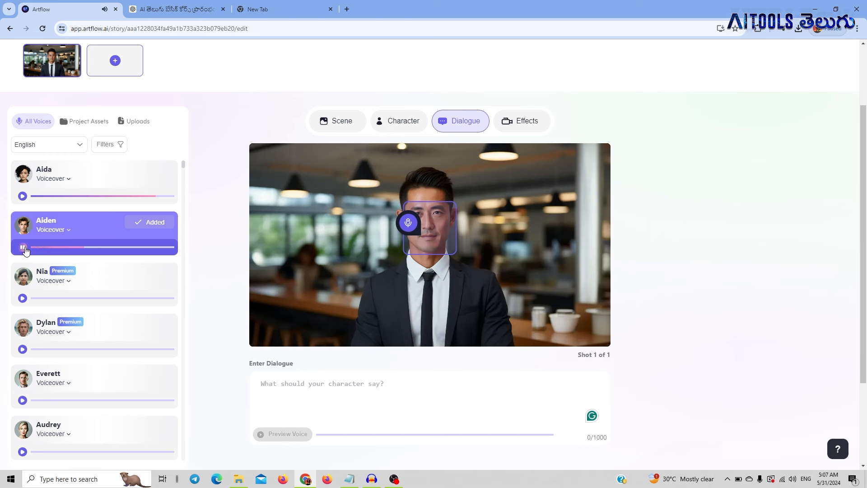
left_click(23, 247)
Step: Set the voice language to Telugu, assign the Mohan voice and listen to its sample
left_click(62, 151)
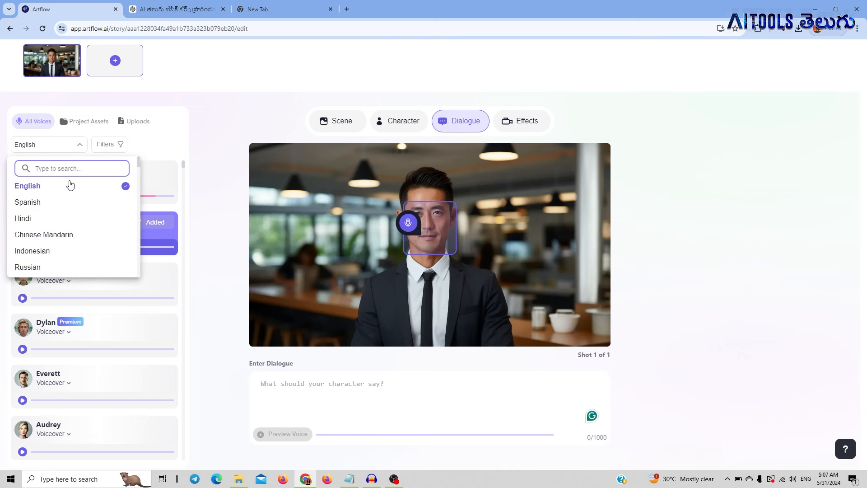
type("te")
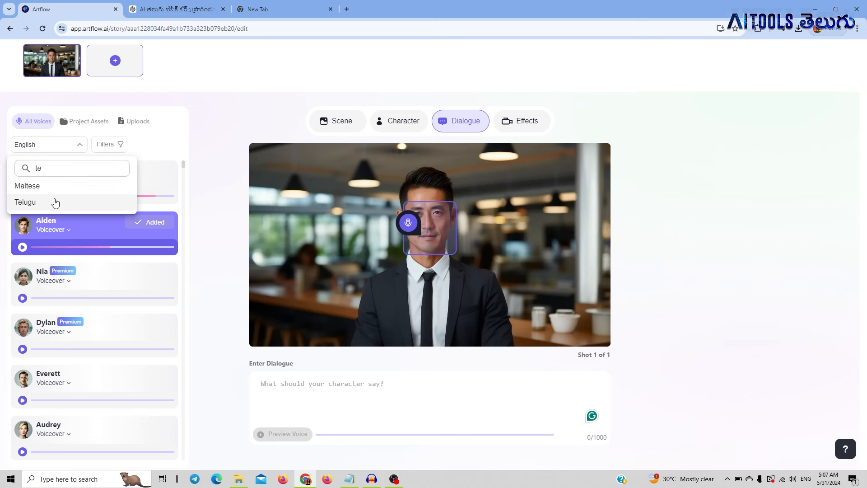
left_click(56, 204)
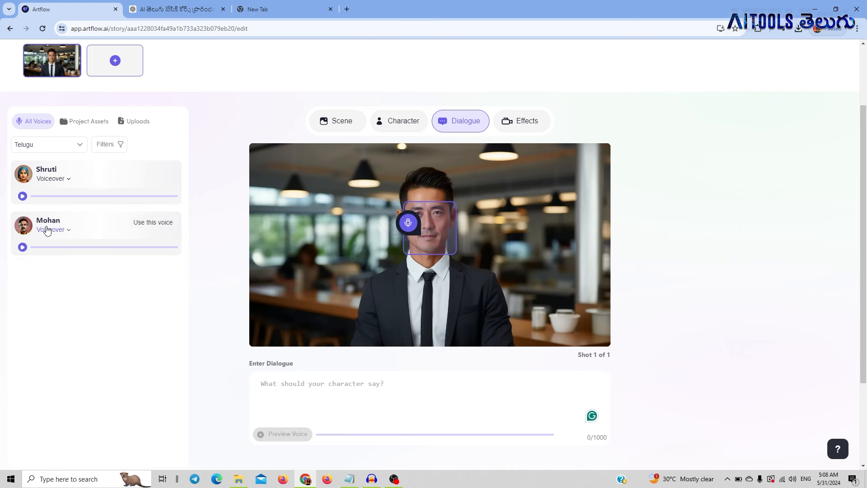
left_click(150, 223)
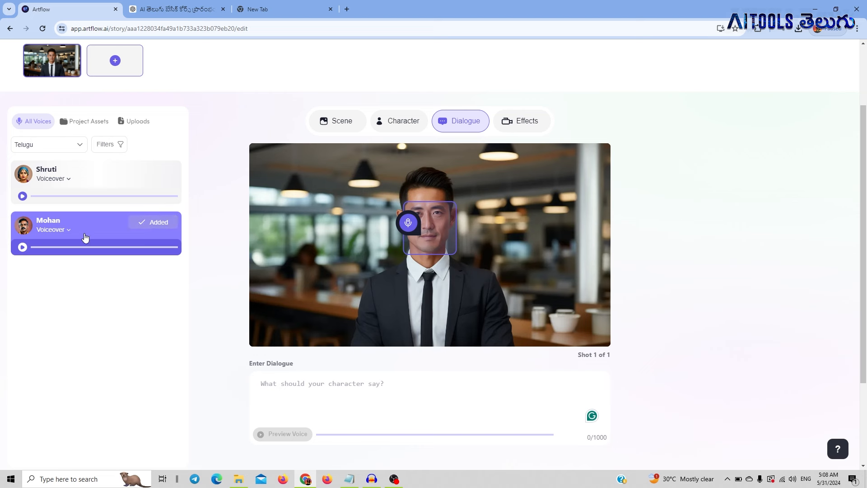
left_click(22, 247)
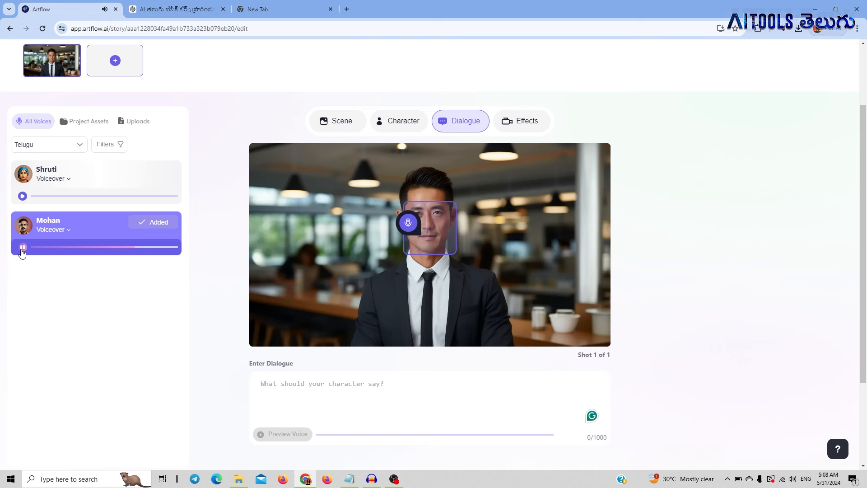
left_click(23, 247)
Step: Set the scene image back to the blonde woman with pink flowers and candles
left_click(342, 131)
scroll(117, 249, "down", 5)
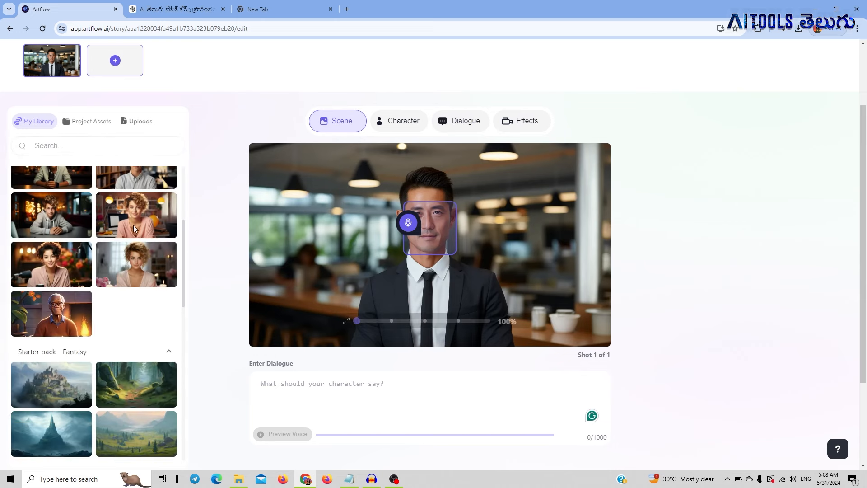
left_click(133, 261)
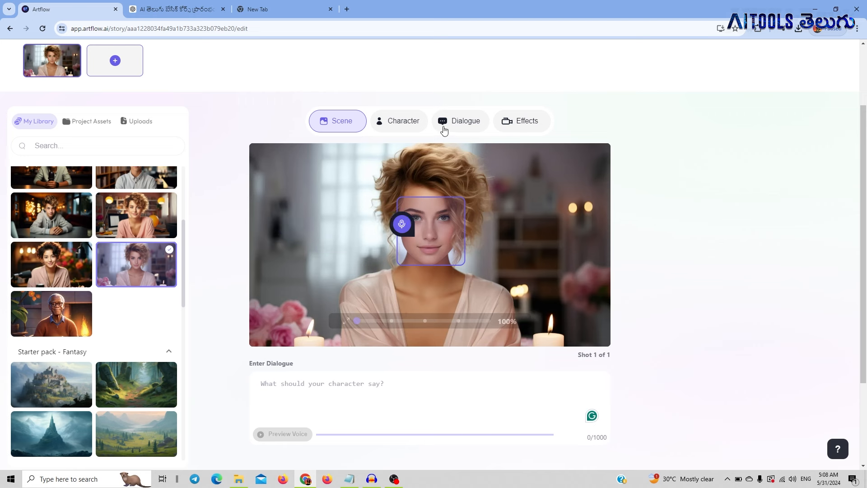
Step: Set the dialogue voice language to English and assign the Aida voice to the woman
left_click(456, 128)
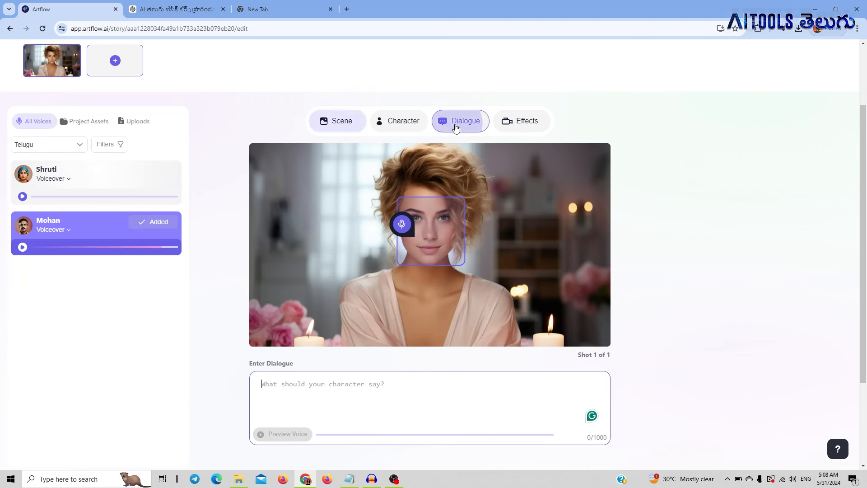
left_click(70, 145)
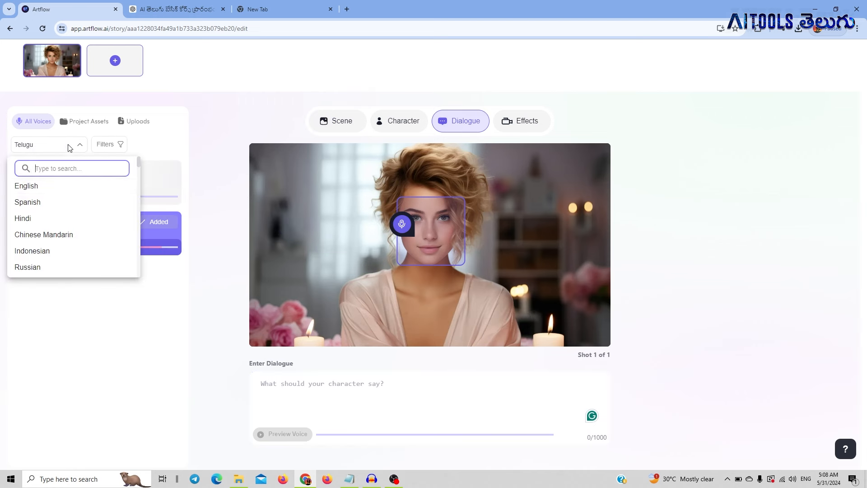
left_click(39, 187)
left_click(162, 173)
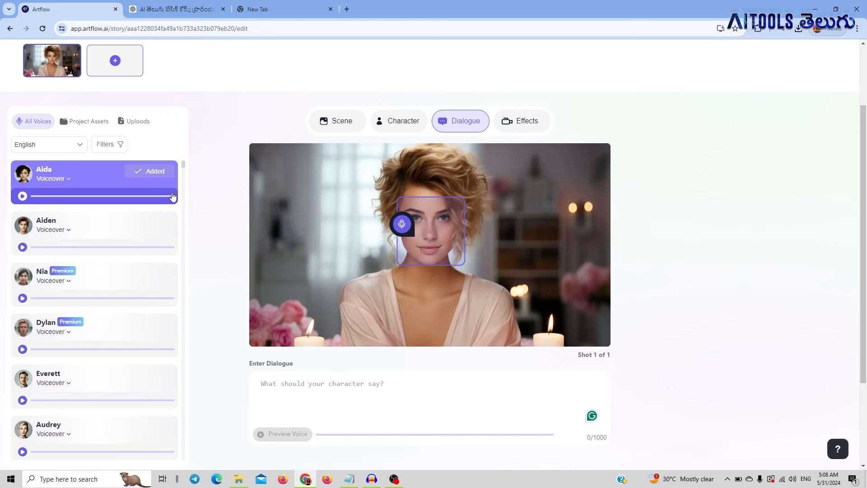
Step: Switch to ChatGPT, open the "Jump into Jumping Shoes!" chat and copy the first two paragraphs of the direct marketing script
scroll(316, 405, "down", 2)
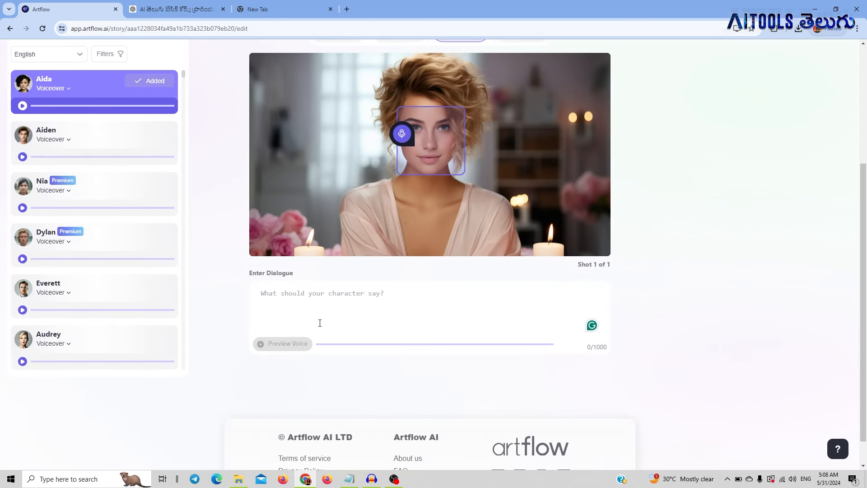
scroll(320, 306, "up", 1)
left_click(317, 333)
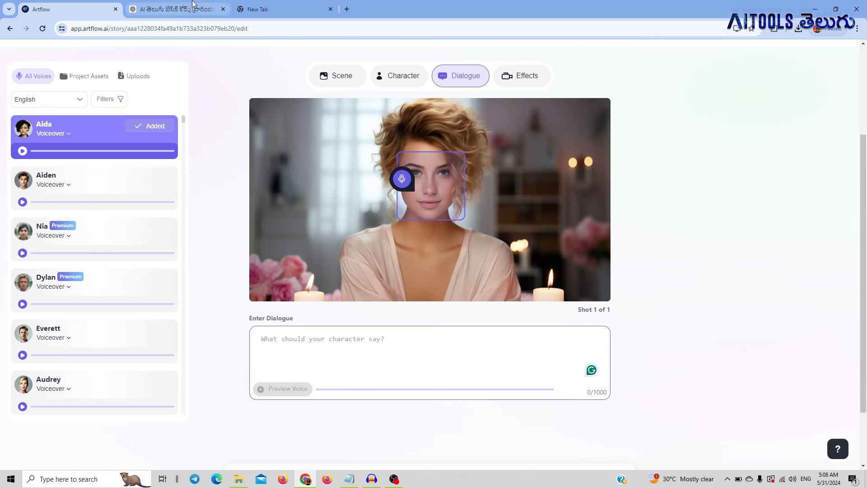
left_click(202, 18)
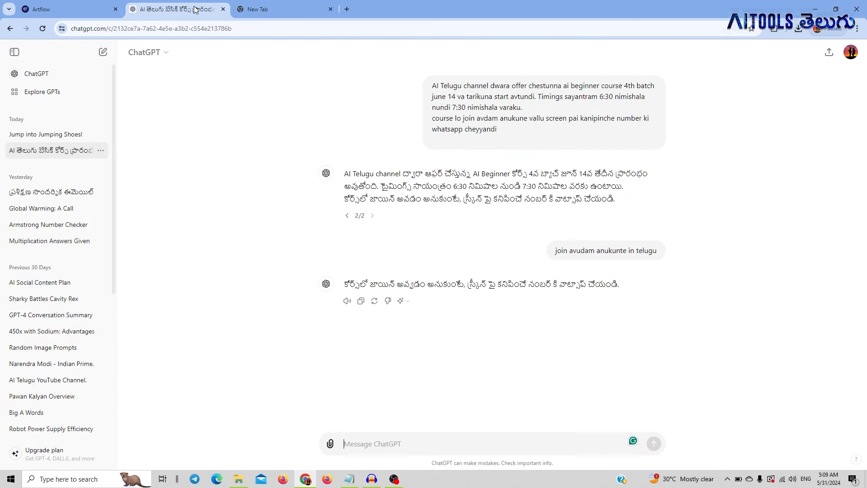
left_click(47, 137)
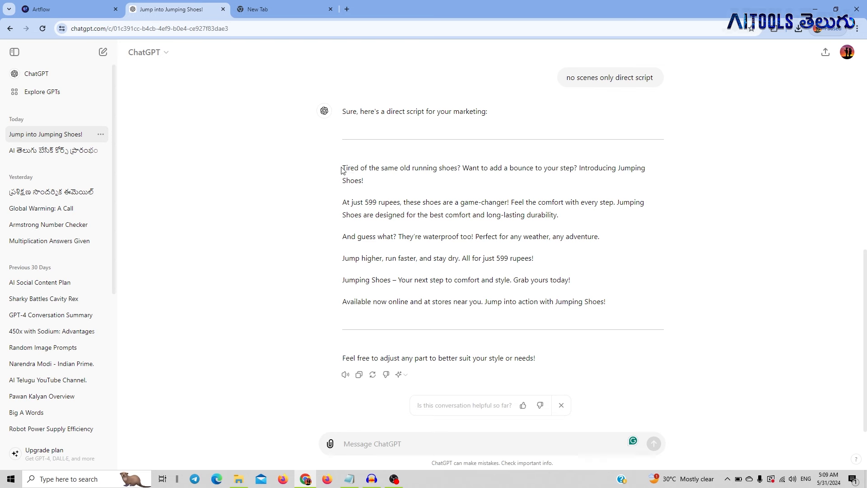
left_click_drag(342, 170, 581, 220)
key("ctrl+c")
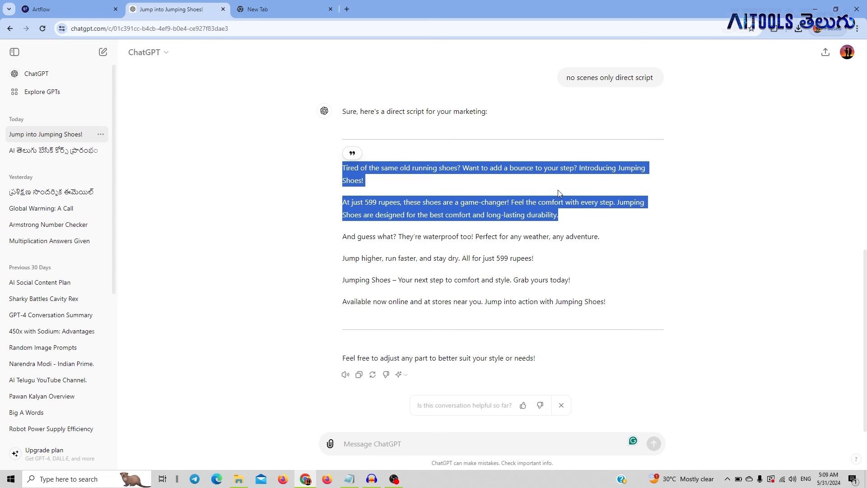
Step: Return to Artflow, paste the copied Jumping Shoes script as the shot's dialogue and preview it in the selected voice
left_click(86, 9)
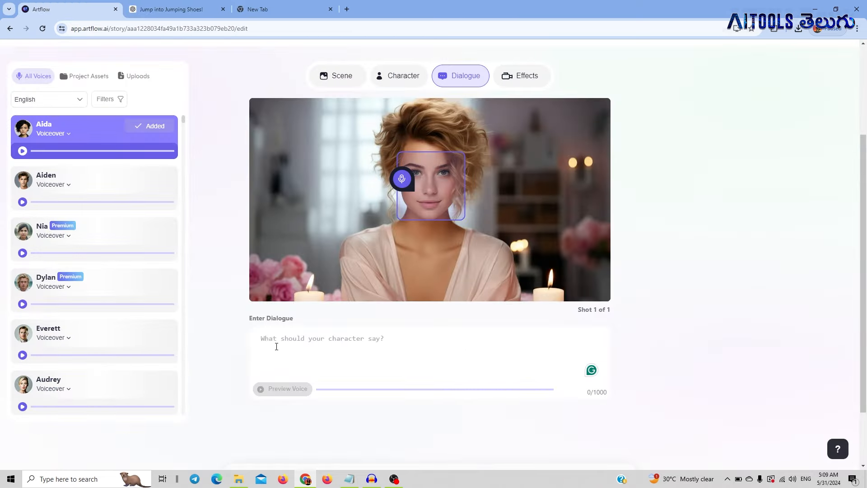
left_click(276, 342)
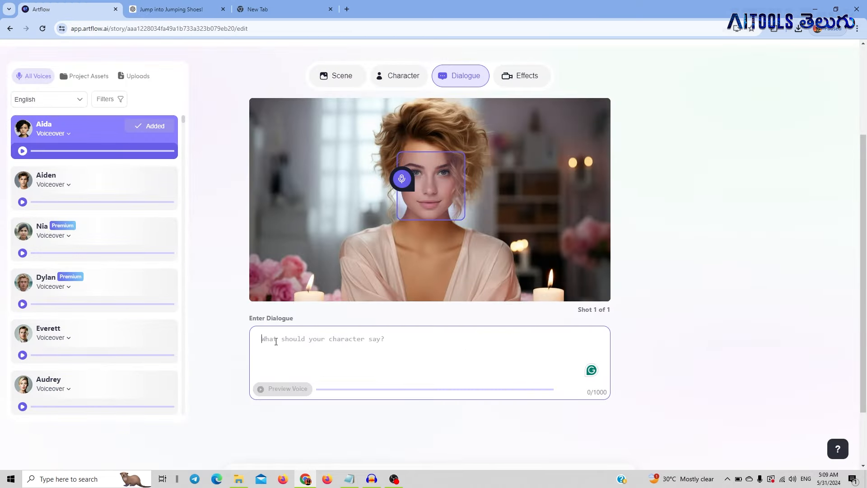
key("ctrl+v")
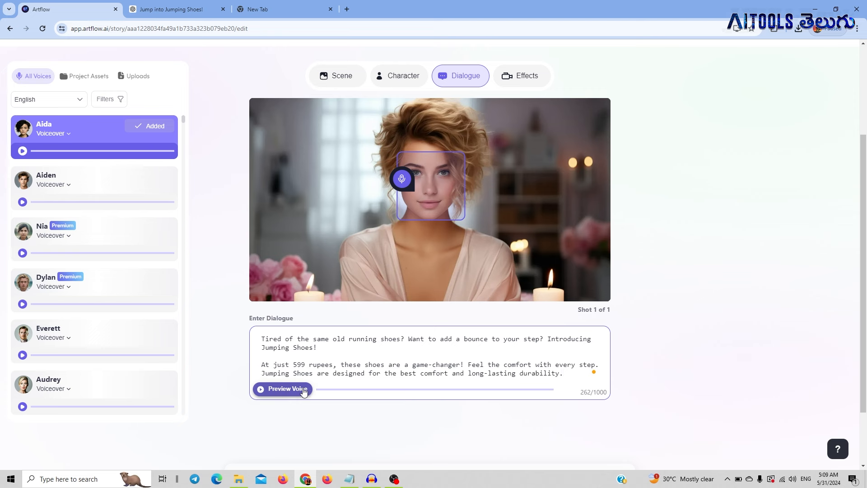
left_click(283, 393)
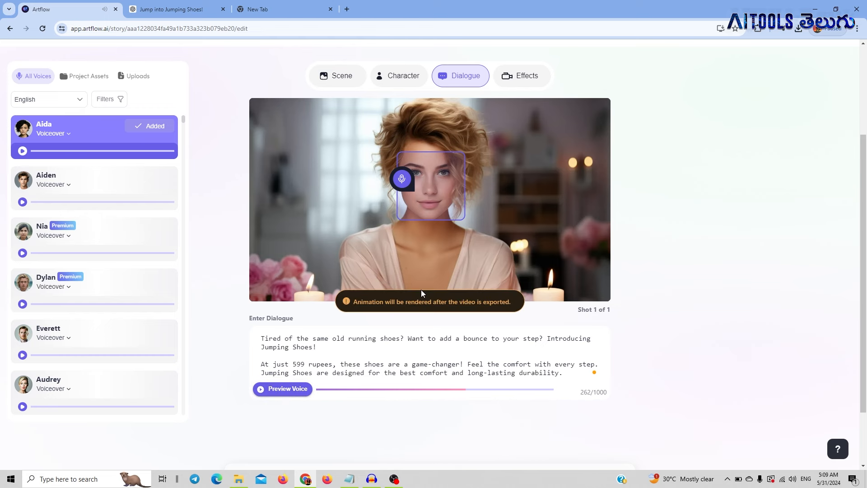
Step: Open the shot's camera effects and set the camera movement to Zoom out
scroll(421, 291, "down", 3)
scroll(456, 315, "up", 5)
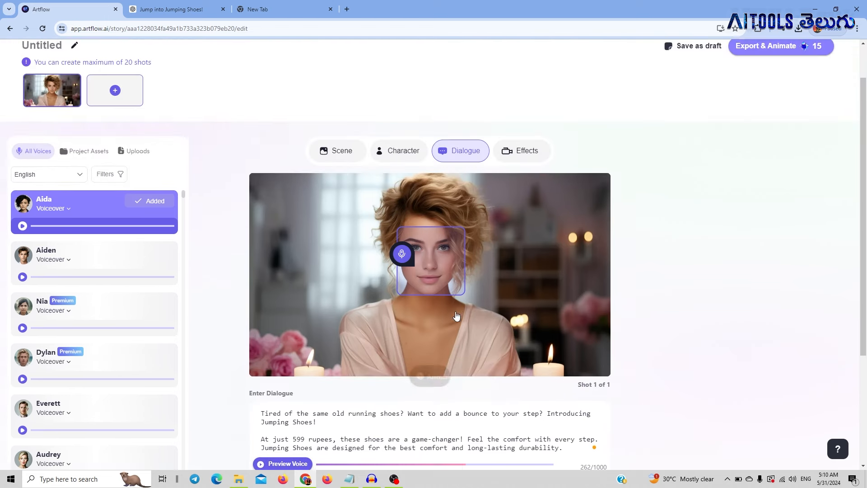
scroll(456, 315, "up", 1)
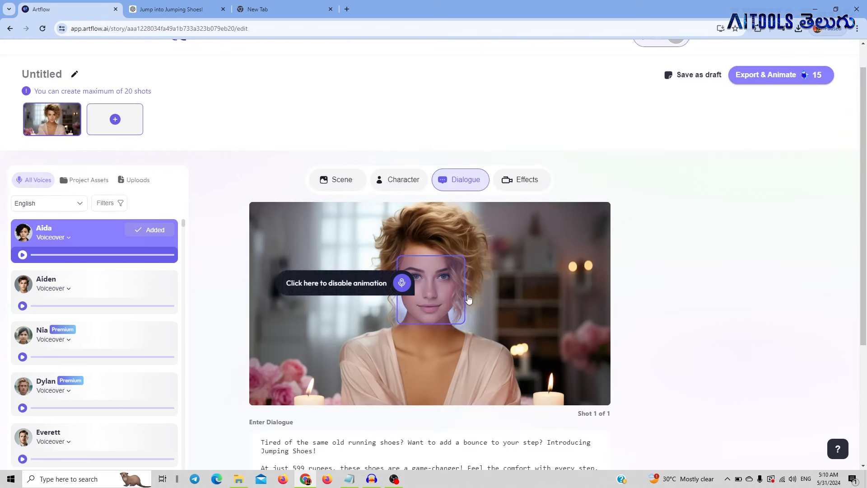
left_click(513, 178)
scroll(167, 186, "down", 3)
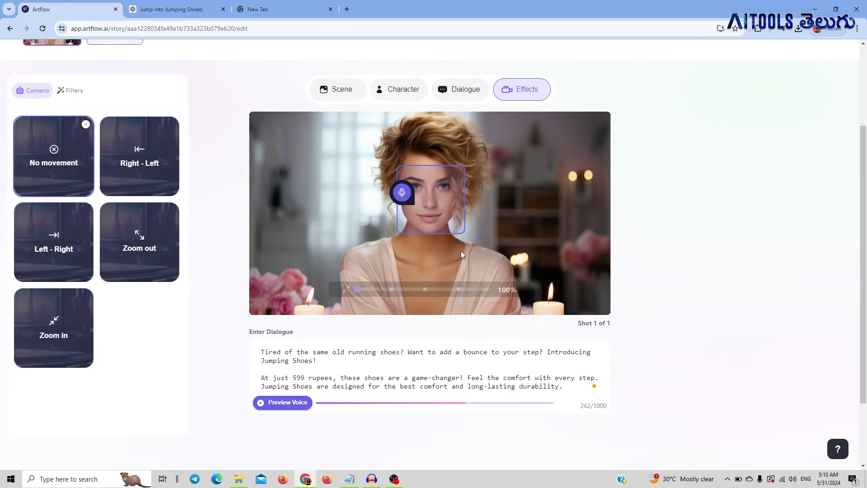
left_click(139, 245)
Step: Try the Zoom in and Left - Right camera movements on the shot and return it to Zoom out
scroll(130, 267, "down", 1)
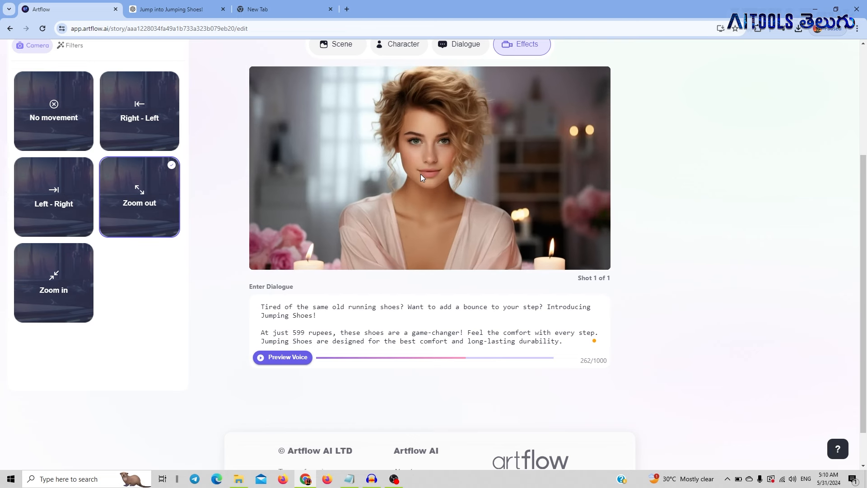
left_click(50, 275)
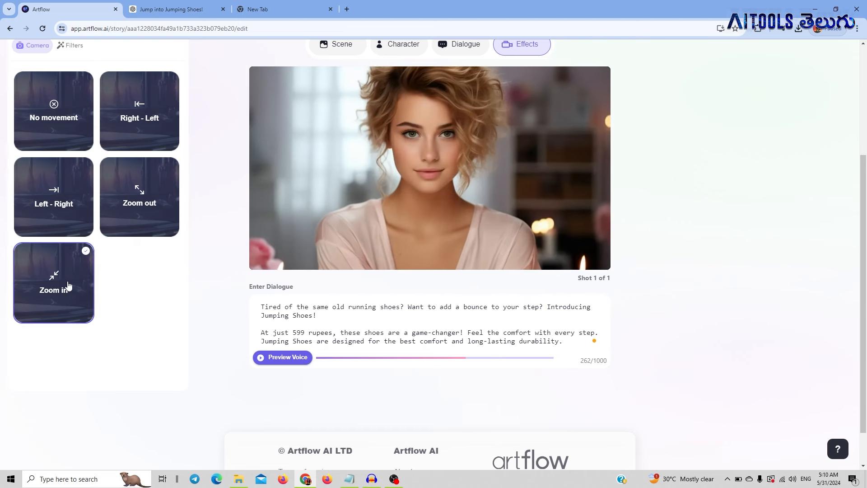
scroll(122, 294, "up", 1)
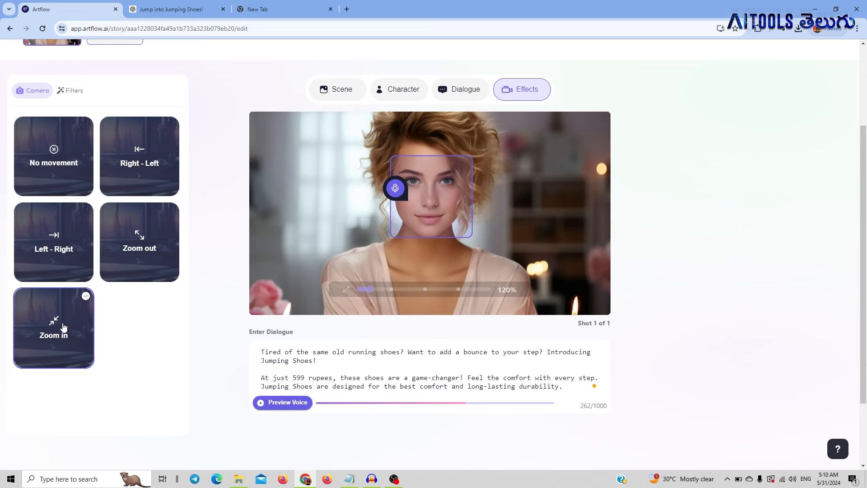
left_click(67, 237)
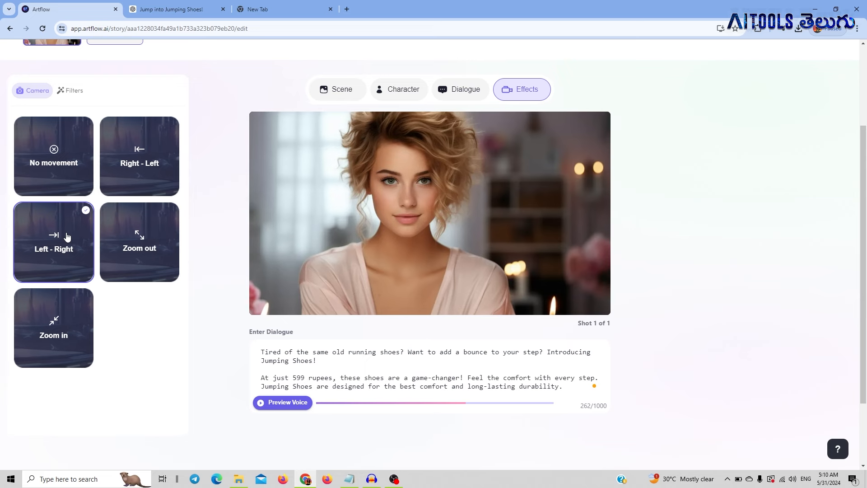
left_click(63, 333)
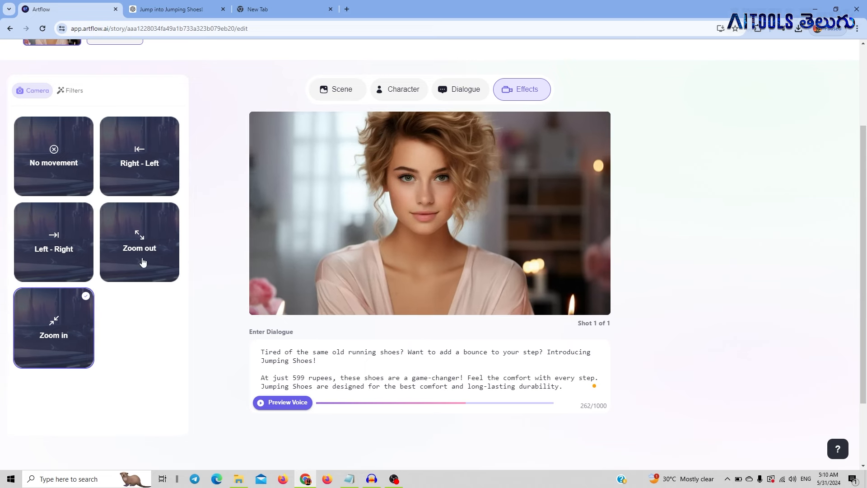
left_click(143, 262)
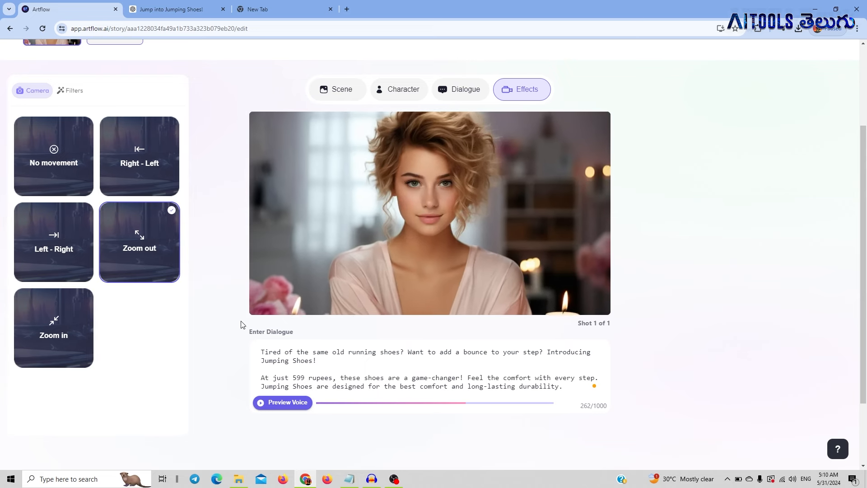
Step: Review the finished shot and dialogue and check the approximate export cost and estimated video length
scroll(240, 325, "up", 3)
scroll(238, 298, "down", 3)
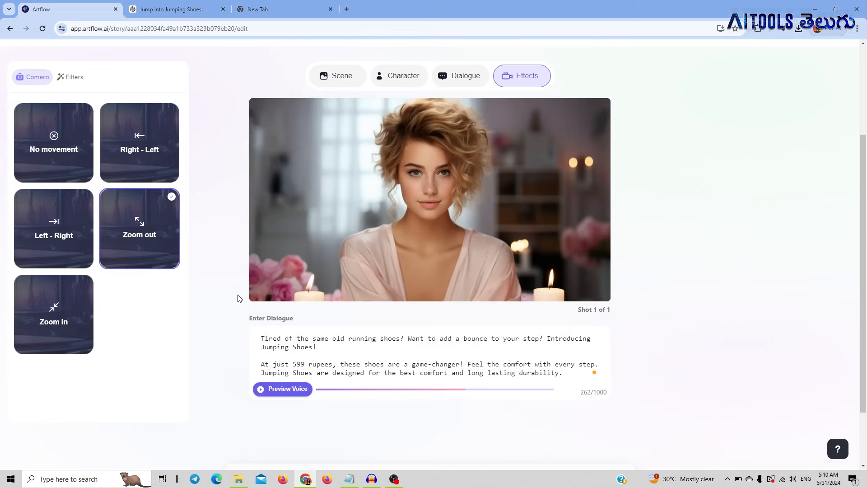
scroll(238, 295, "down", 2)
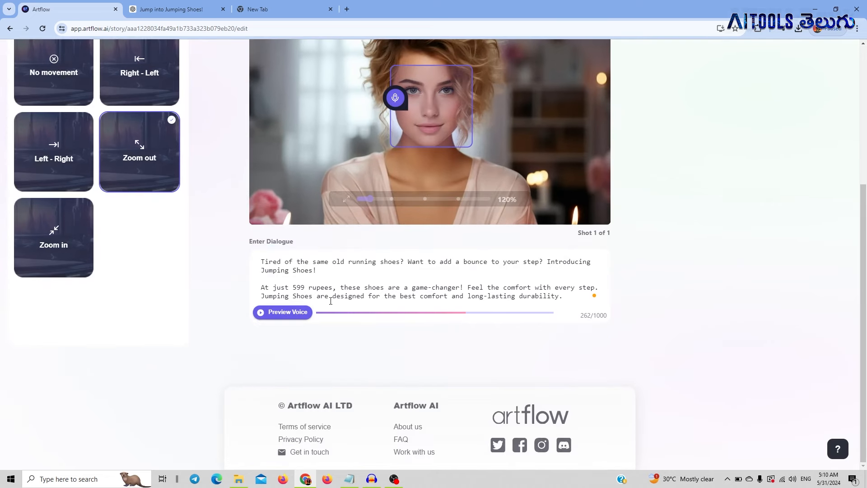
scroll(337, 293, "up", 5)
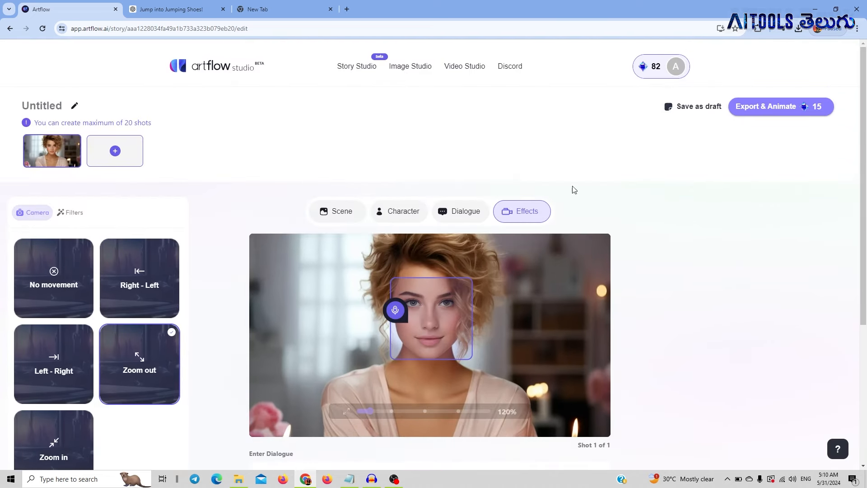
mouse_move(776, 111)
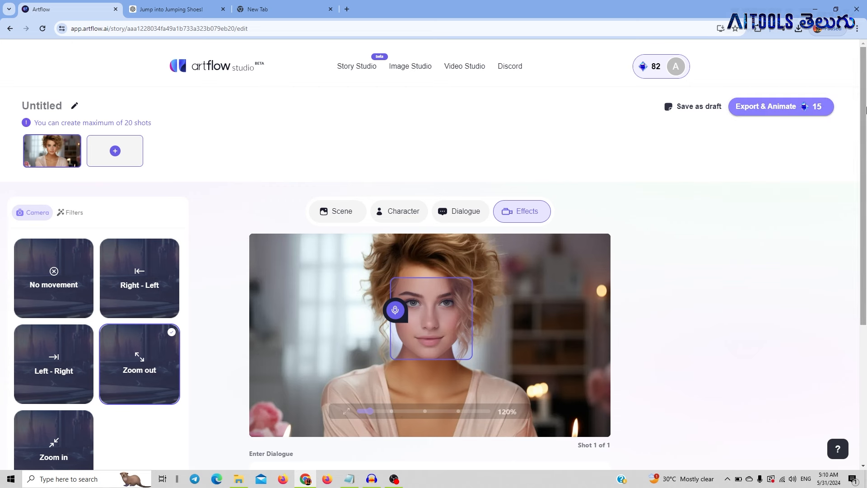
mouse_move(815, 123)
Step: Cut the second dialogue paragraph, check the export estimate for the shorter script, and paste the paragraph back
scroll(815, 123, "down", 5)
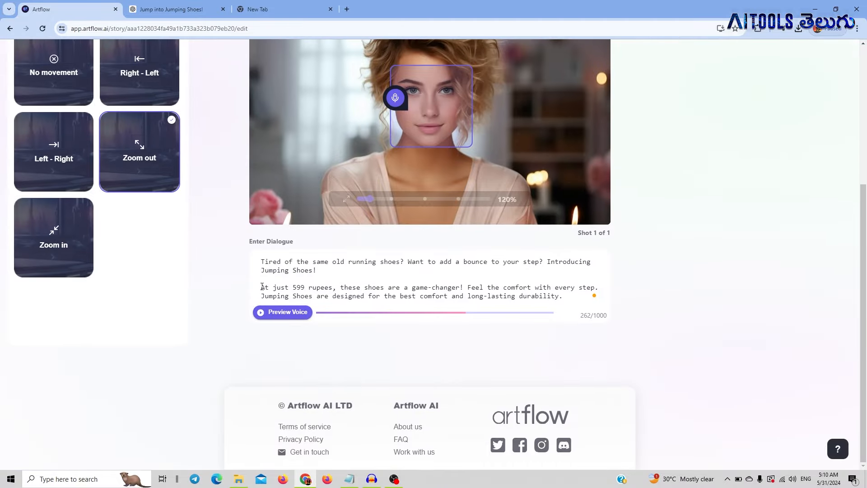
left_click_drag(261, 287, 204, 285)
key("ctrl+c")
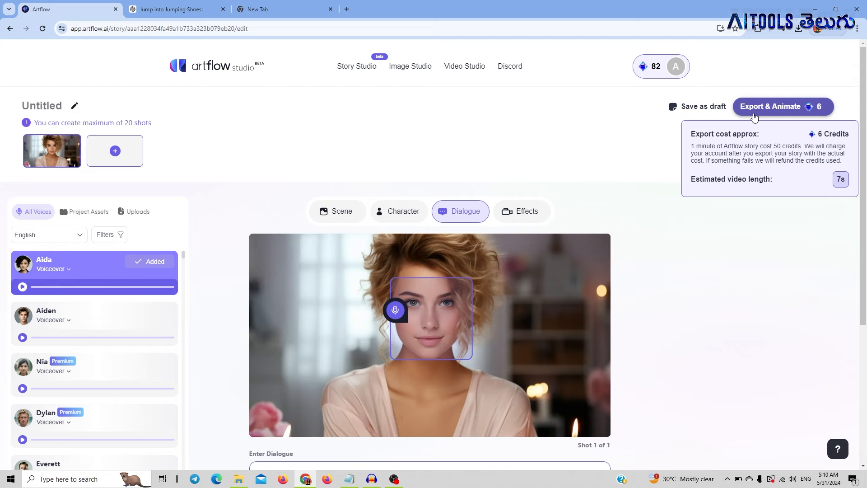
scroll(754, 121, "down", 3)
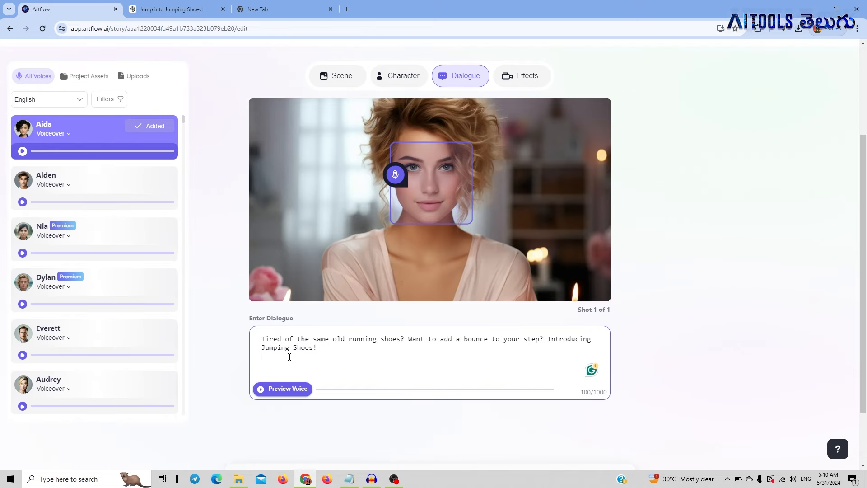
key("ctrl+v")
scroll(740, 203, "up", 3)
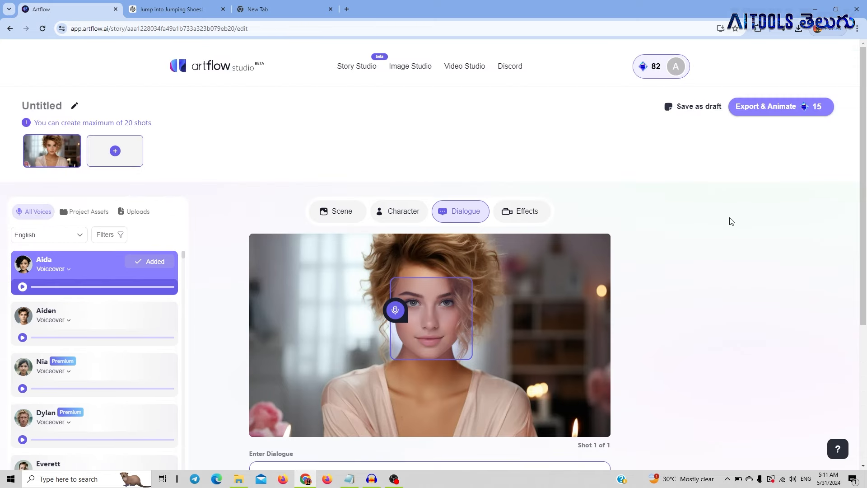
Step: Check the export estimate and export the animated video with the title "marketing shoes"
mouse_move(790, 107)
mouse_move(762, 115)
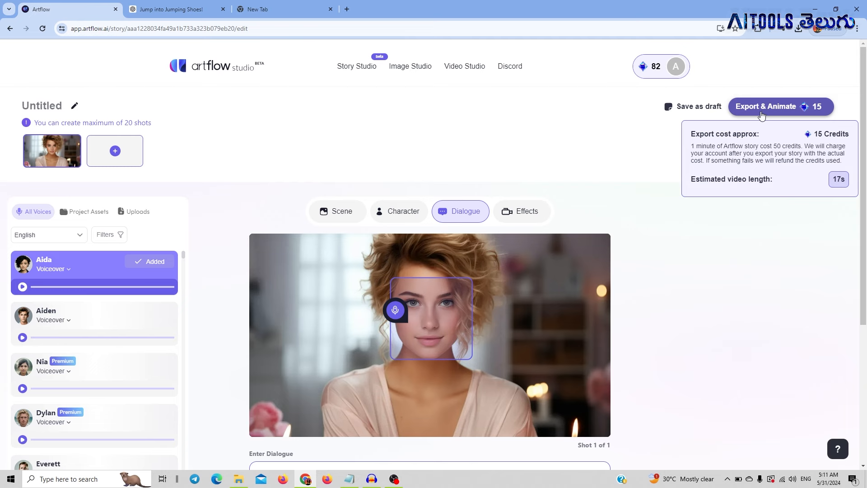
left_click(762, 107)
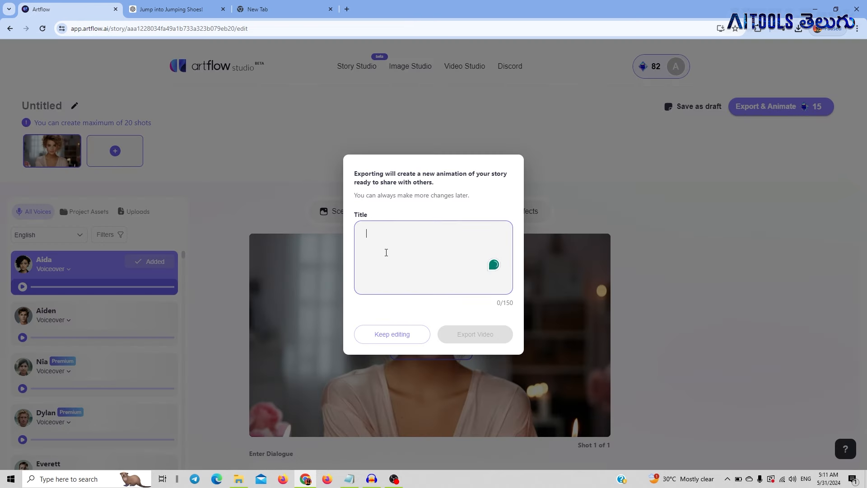
type("marketing shoes")
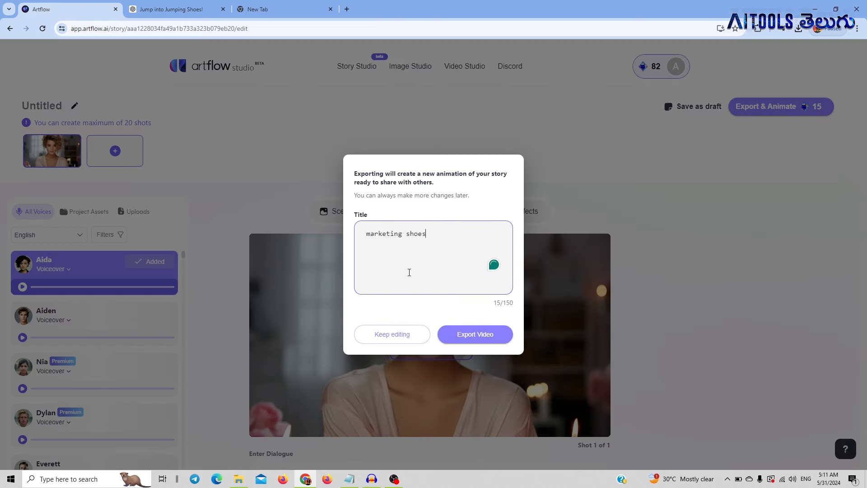
left_click(465, 335)
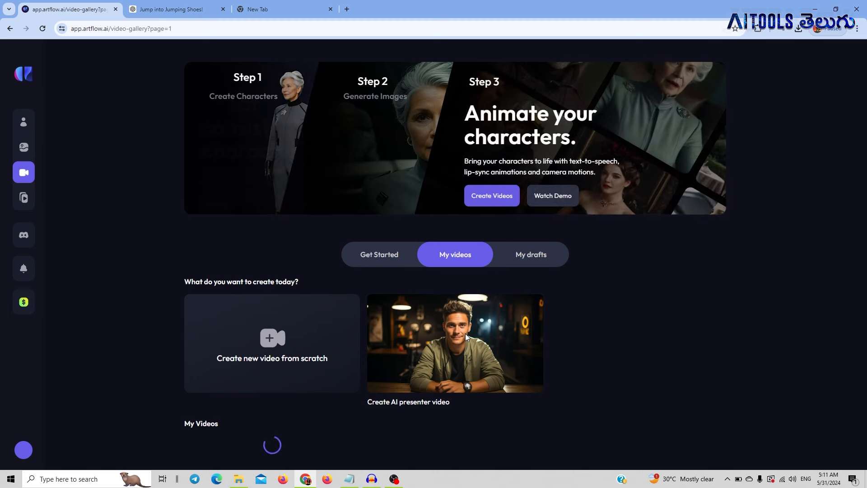
Step: Wait for the "marketing shoes" video to render in My Videos and open it
scroll(472, 296, "down", 2)
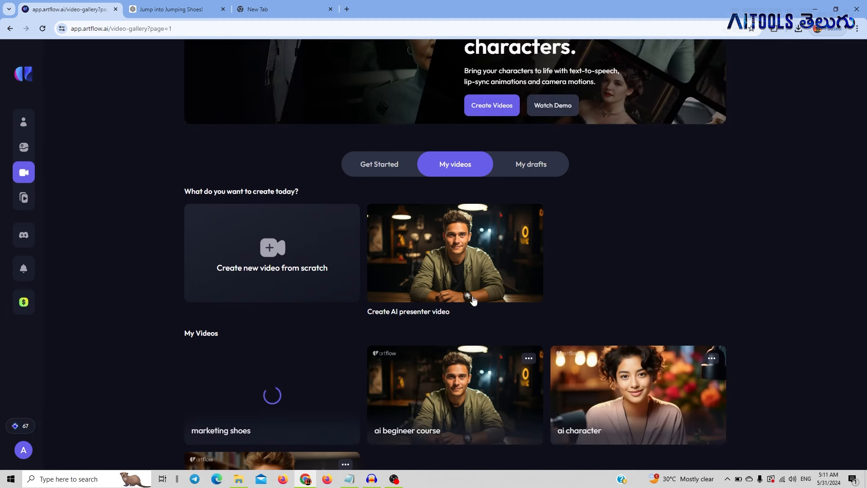
scroll(356, 312, "down", 2)
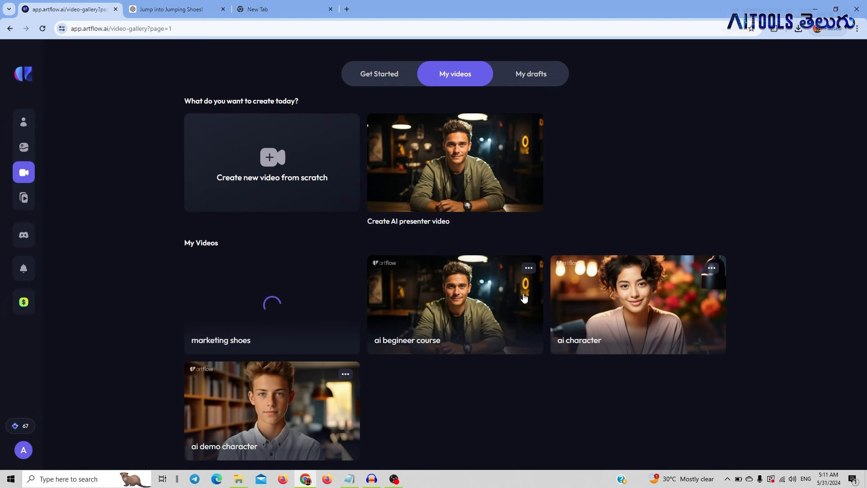
scroll(388, 287, "down", 2)
scroll(364, 294, "up", 1)
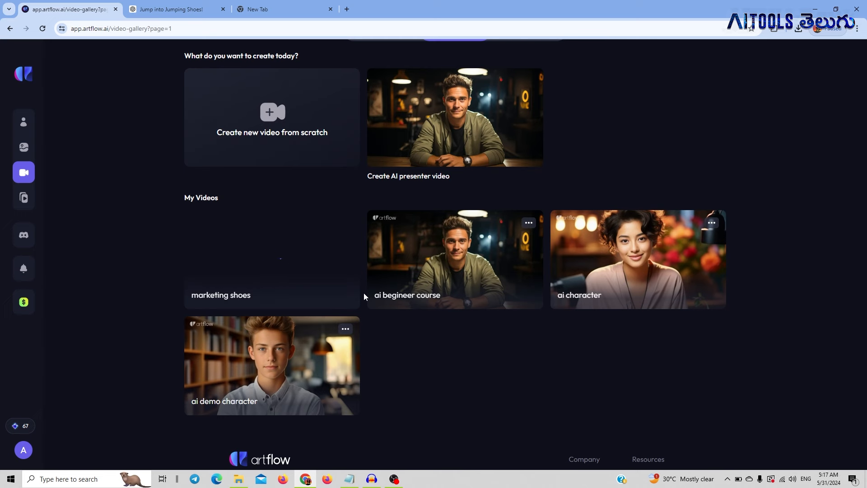
scroll(364, 292, "up", 4)
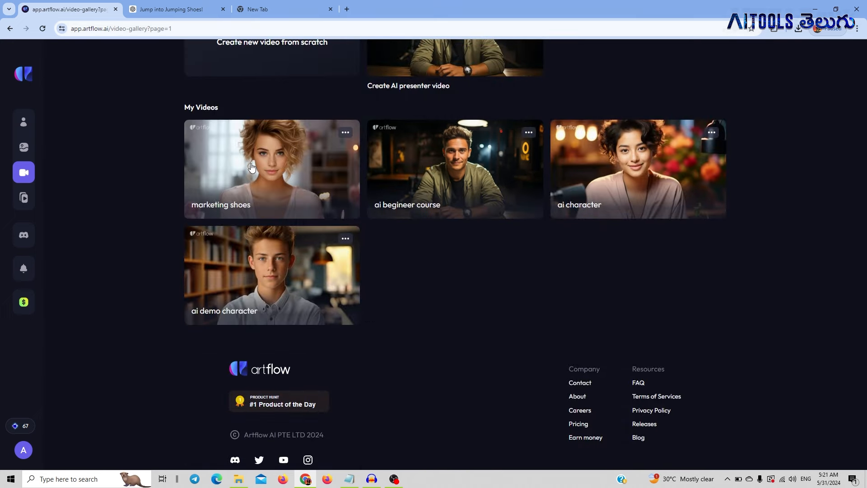
left_click(265, 171)
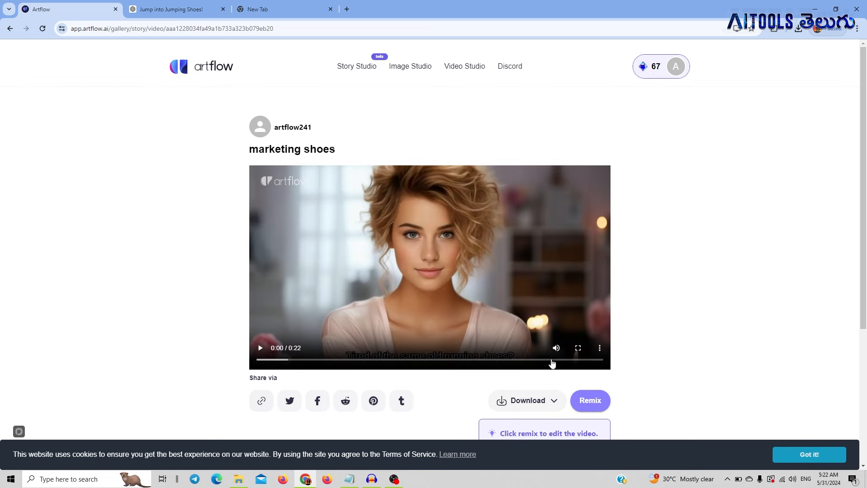
Step: Download the "marketing shoes" video with CC
scroll(552, 363, "down", 1)
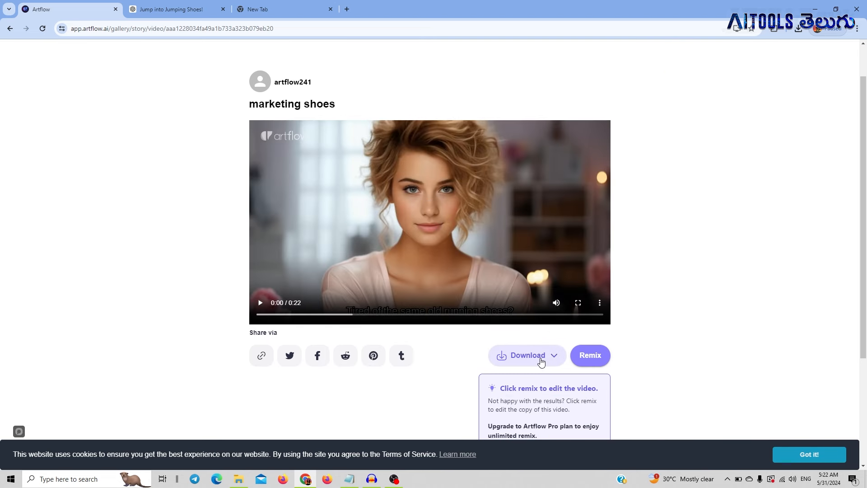
left_click(541, 361)
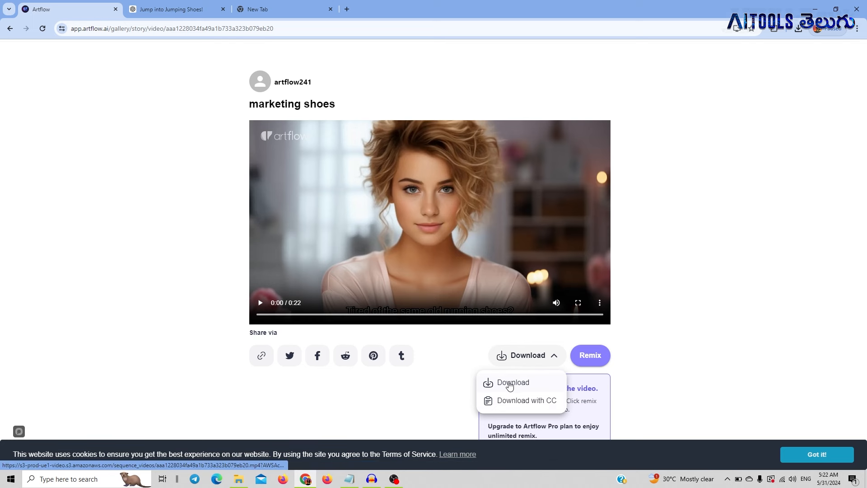
left_click(527, 400)
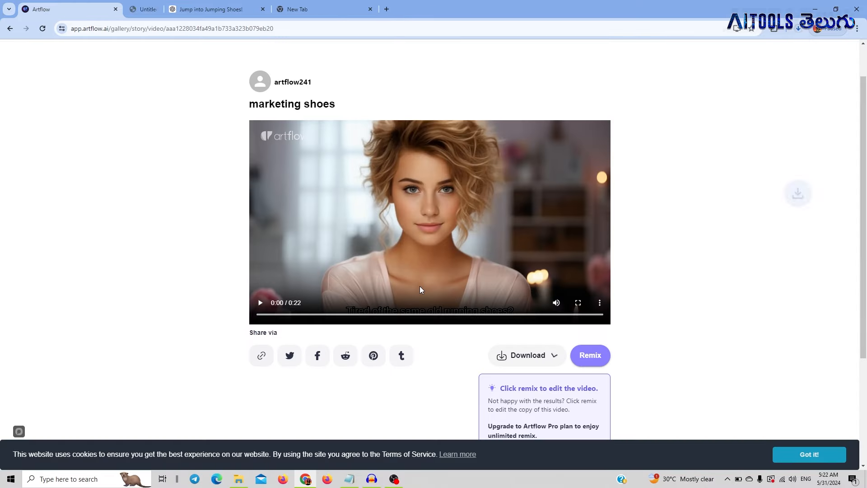